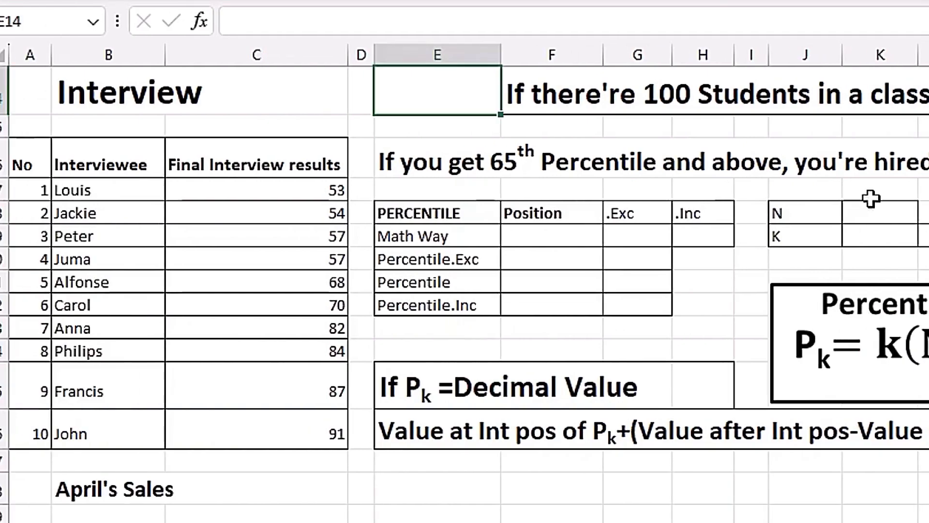
Enter =COUNT(C17:C26) beside N to get 10, then enter 65 beside K
{"action": "left_click", "coordinate": [822, 221]}
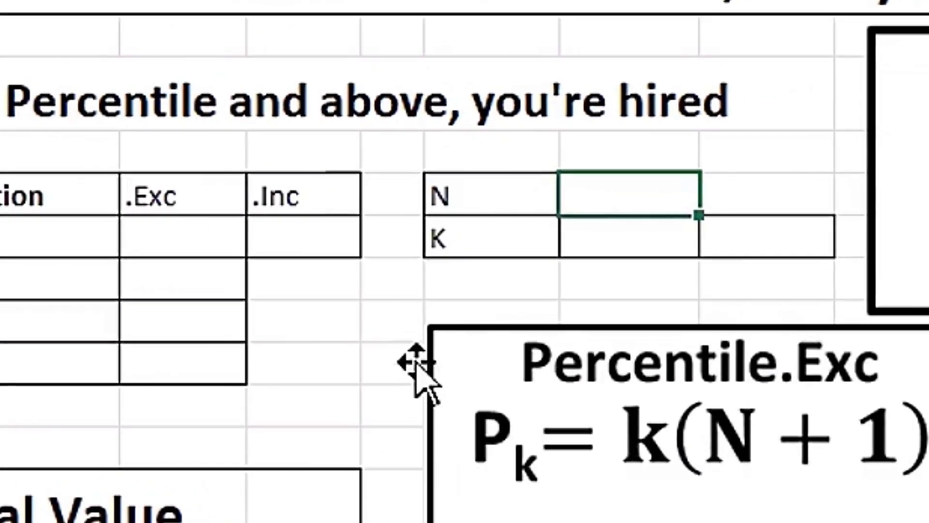
{"action": "type", "text": "=coun"}
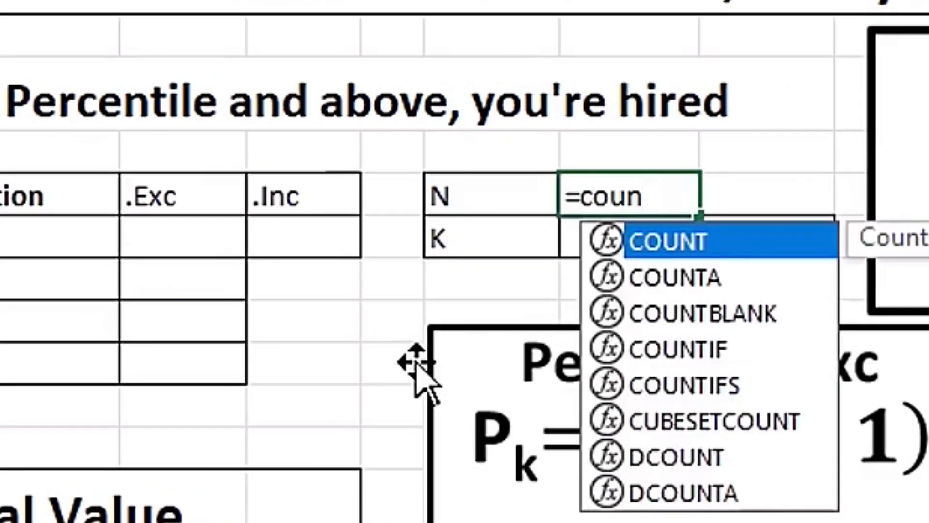
{"action": "key", "text": "Tab"}
{"action": "left_click_drag", "start_coordinate": [475, 130], "coordinate": [476, 470]}
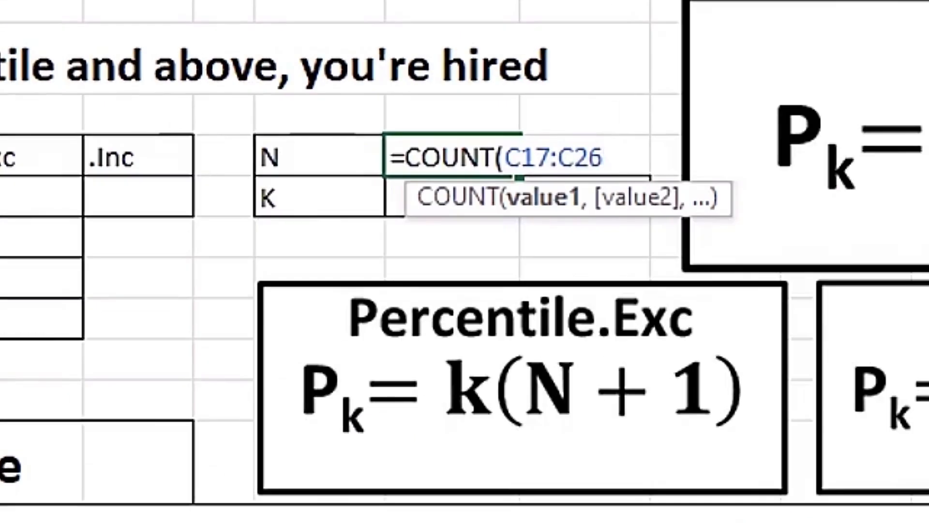
{"action": "key", "text": "Return"}
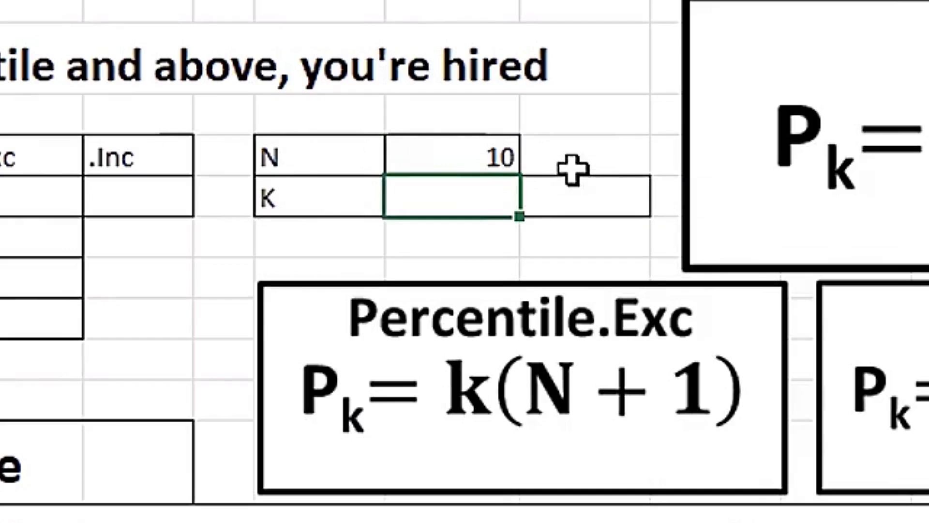
{"action": "type", "text": "65"}
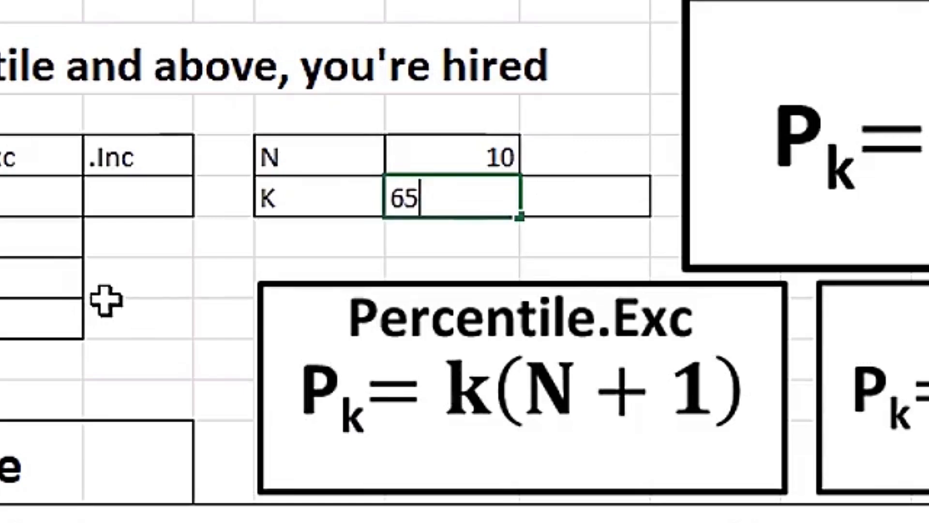
{"action": "key", "text": "Tab"}
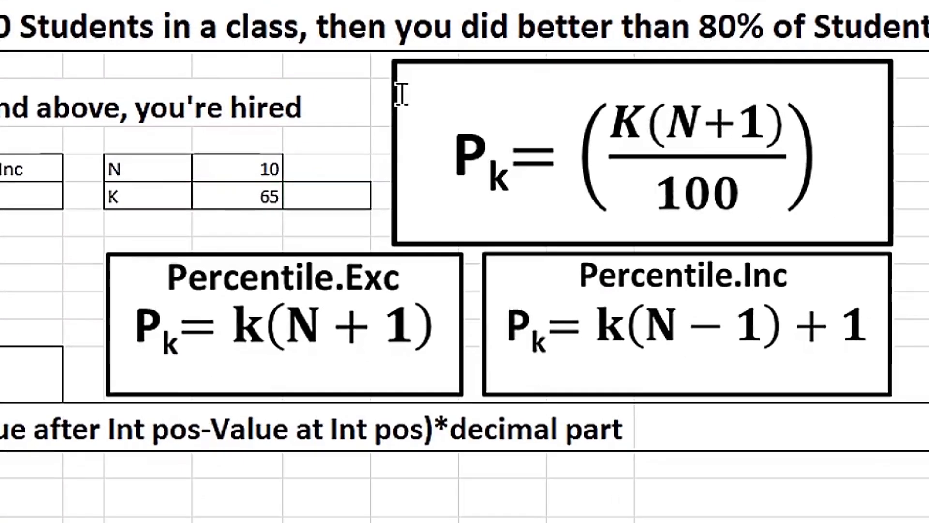
Divide K by 100 with =K19/100, showing 0.65 beside the 65
{"action": "left_click", "coordinate": [696, 46]}
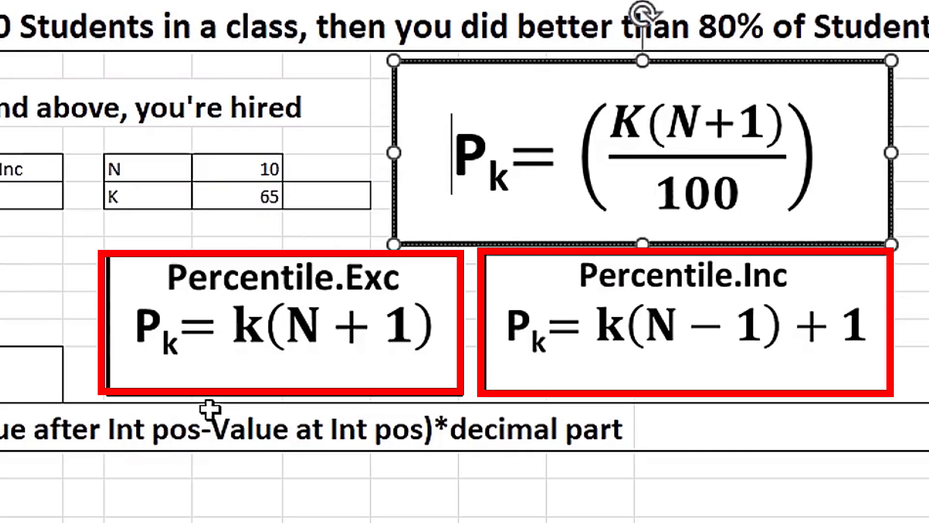
{"action": "key", "text": "Escape"}
{"action": "key", "text": "Escape"}
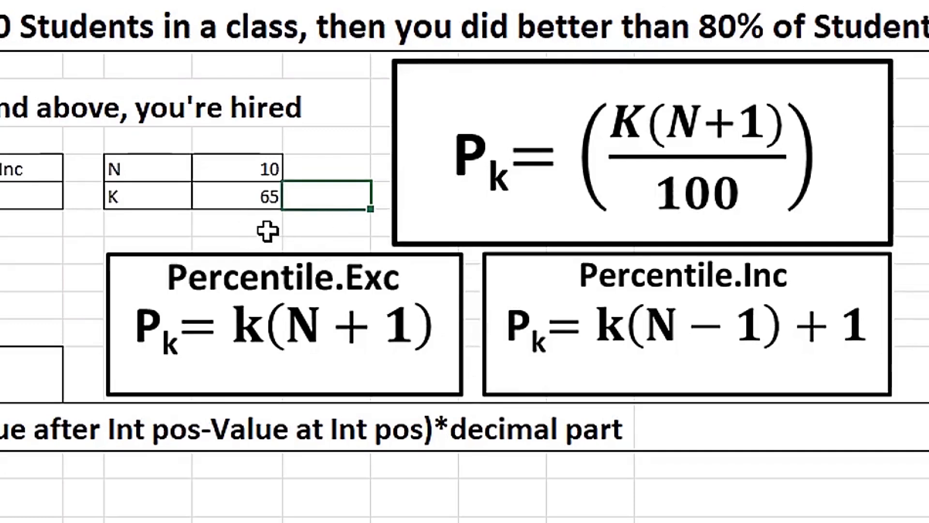
{"action": "type", "text": "="}
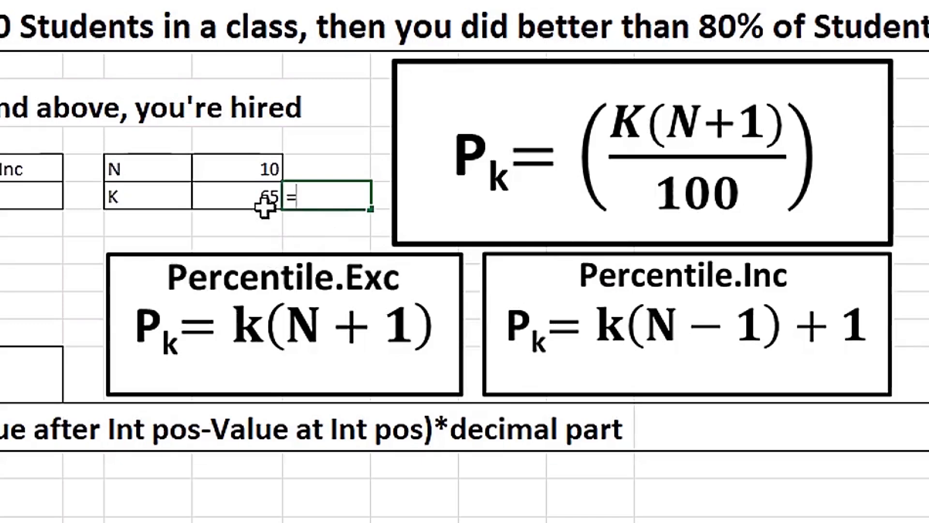
{"action": "left_click", "coordinate": [265, 195]}
{"action": "type", "text": "/100"}
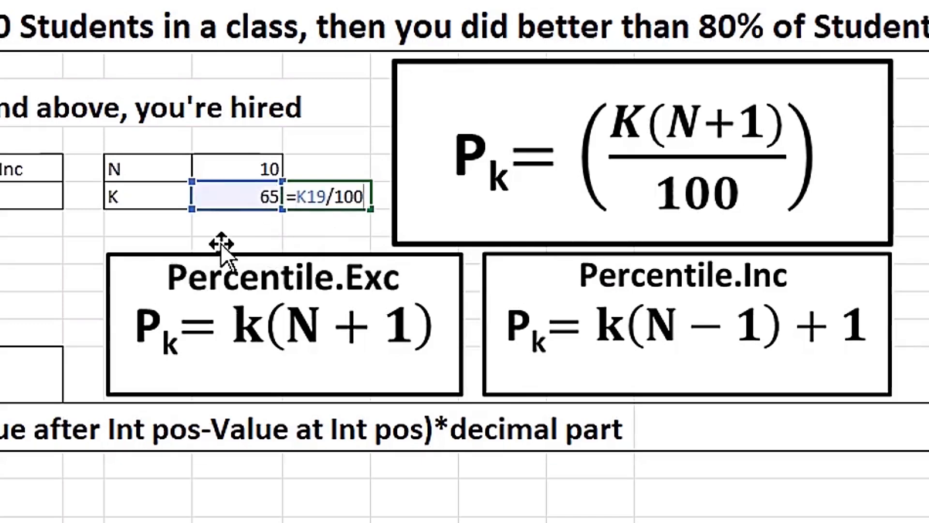
{"action": "key", "text": "Return"}
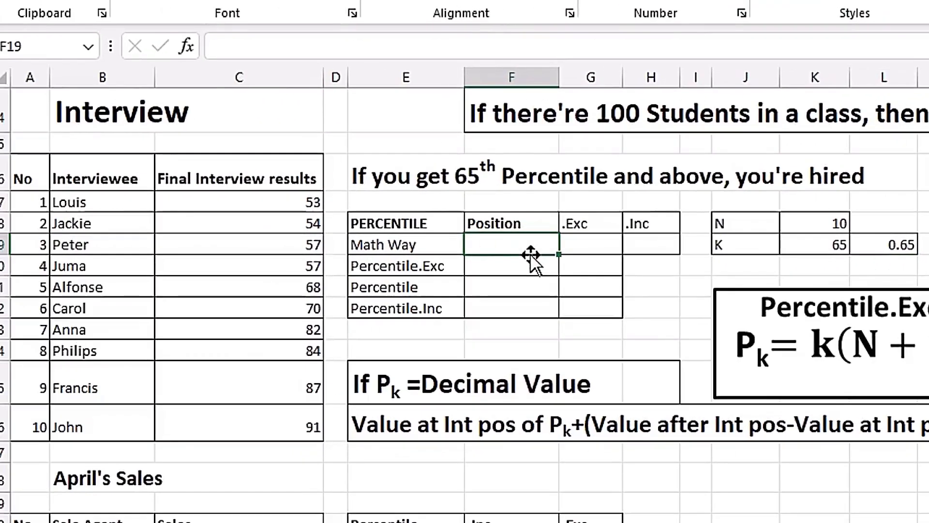
{"action": "left_click", "coordinate": [286, 242]}
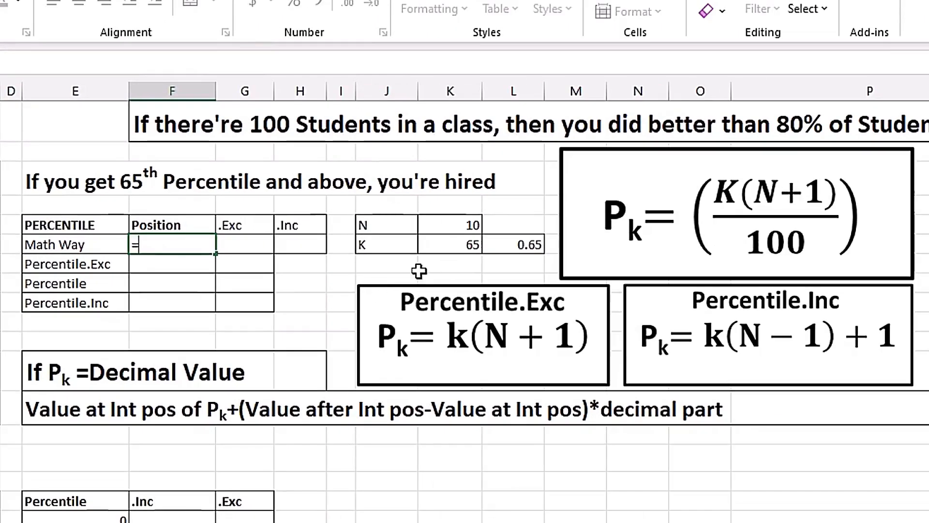
Enter =K19*(K18+1)/100 in F19 for the Math Way position, giving 7.15
{"action": "left_click", "coordinate": [449, 245]}
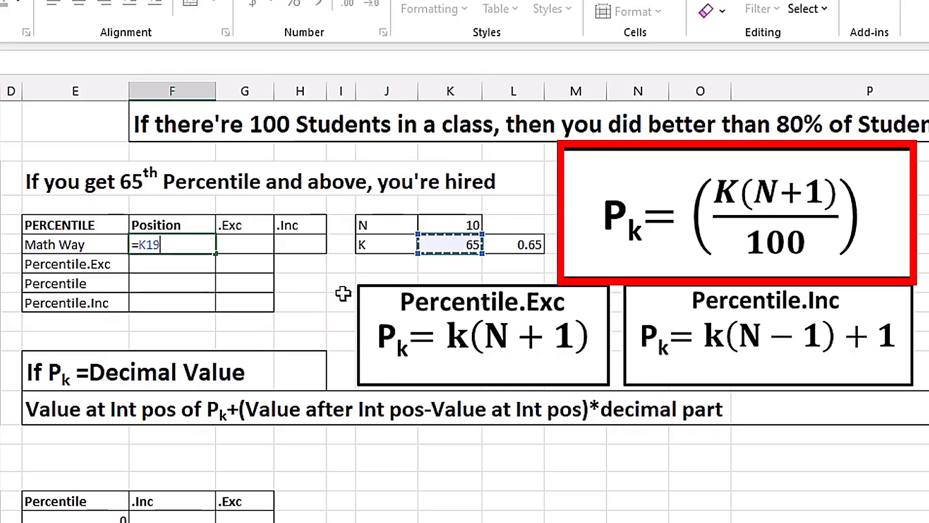
{"action": "type", "text": "*"}
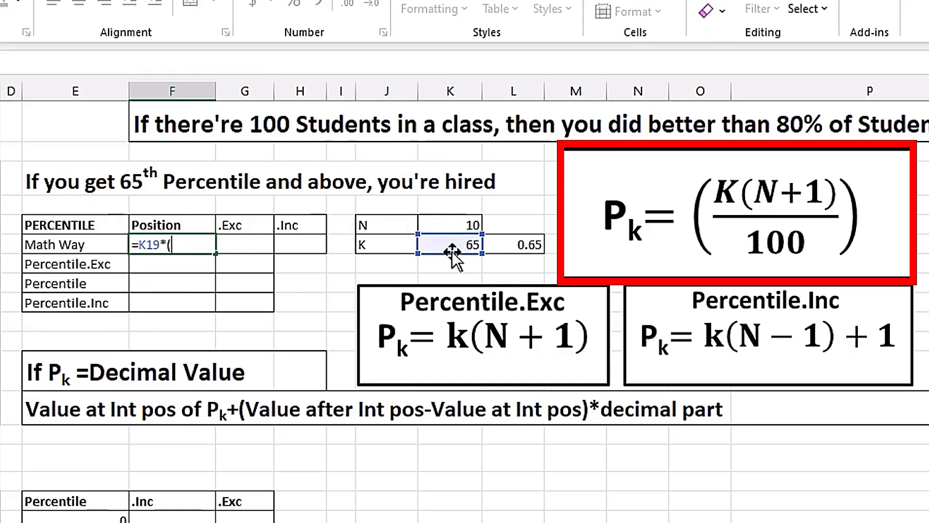
{"action": "left_click", "coordinate": [451, 223]}
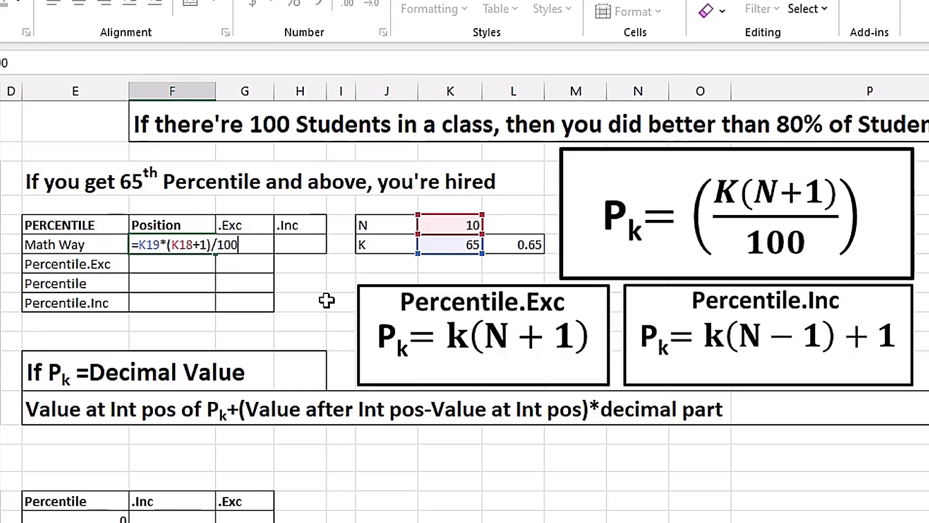
{"action": "key", "text": "Return"}
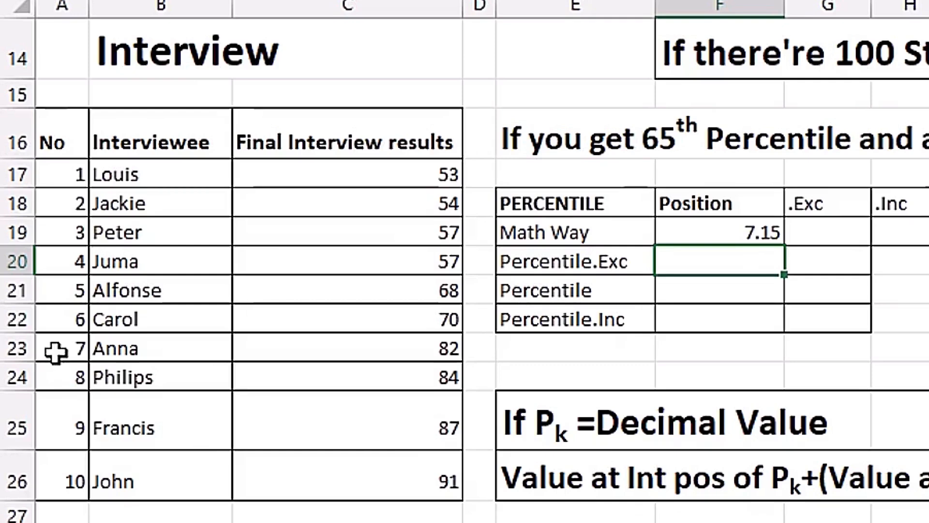
{"action": "left_click", "coordinate": [17, 349]}
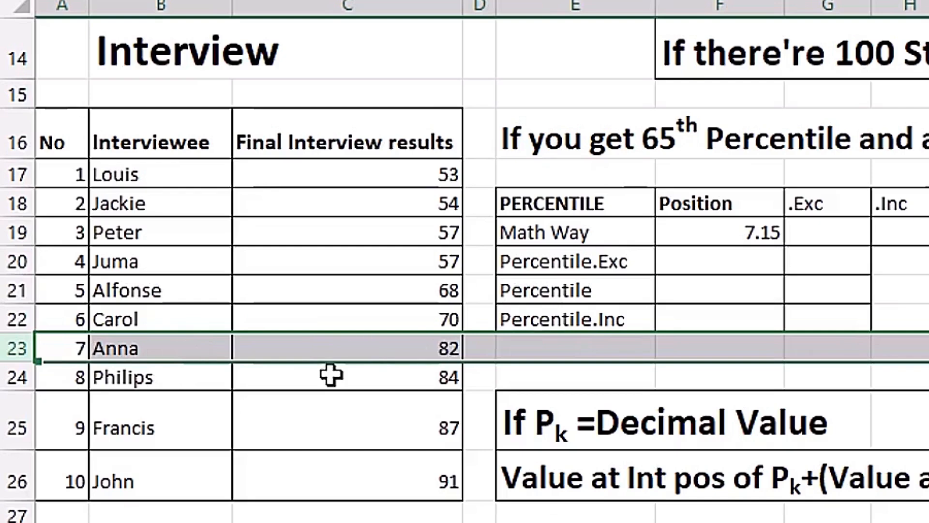
{"action": "left_click", "coordinate": [363, 344]}
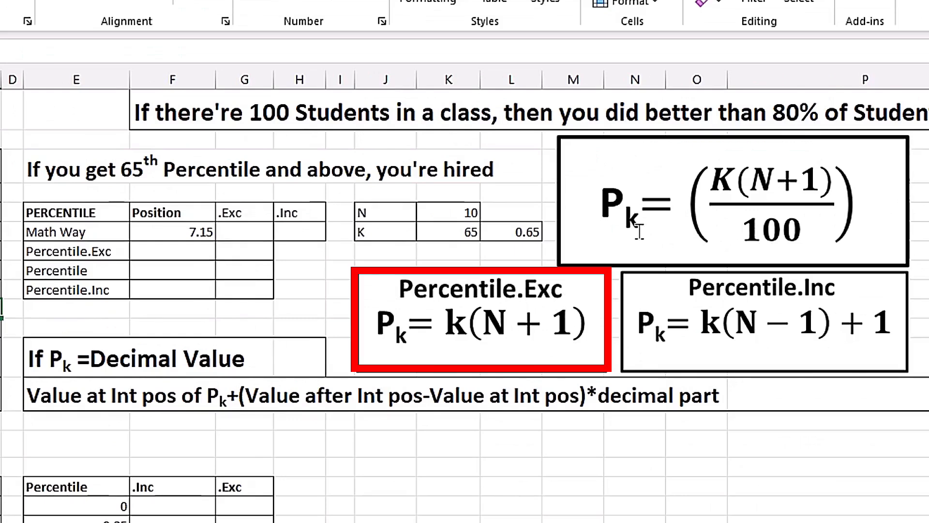
Enter =L19*(K18+1) in the Percentile.Exc Position cell, giving 7.15
{"action": "left_click", "coordinate": [179, 251]}
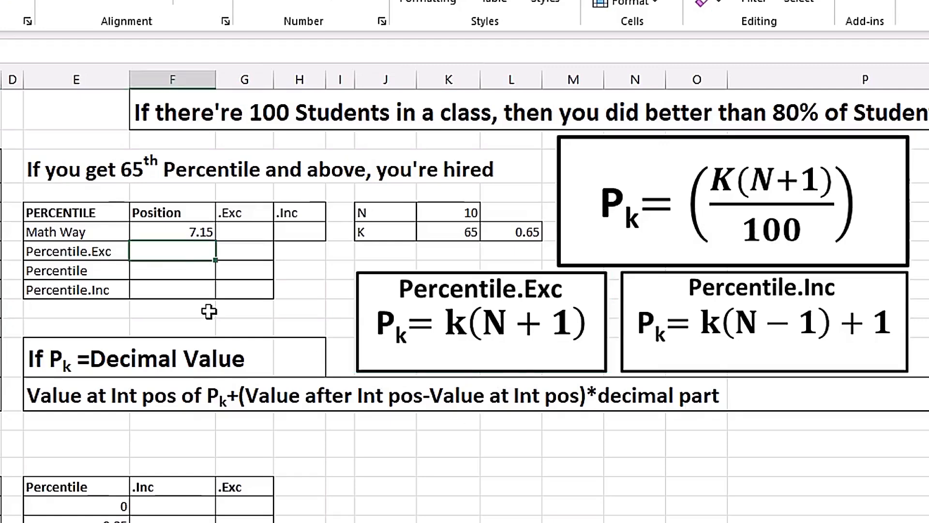
{"action": "type", "text": "="}
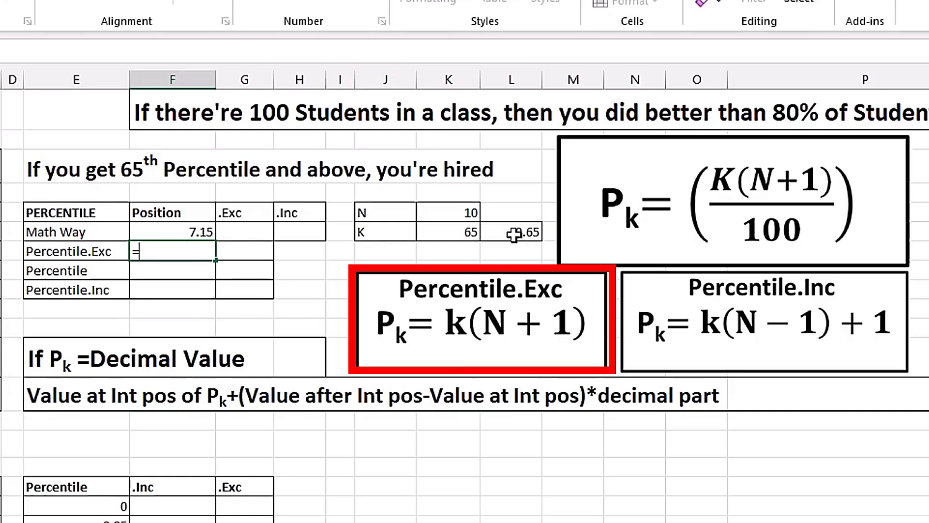
{"action": "left_click", "coordinate": [484, 233]}
{"action": "type", "text": "*"}
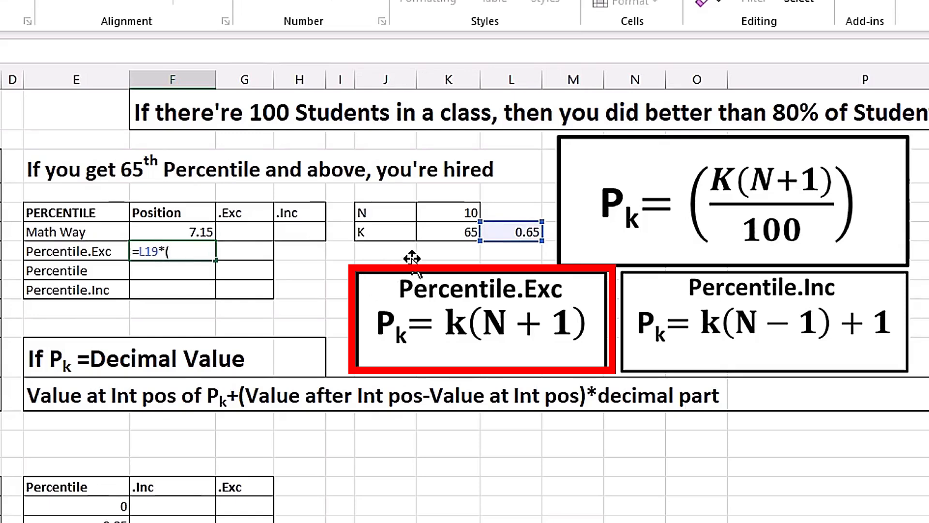
{"action": "left_click", "coordinate": [445, 213]}
{"action": "type", "text": "+"}
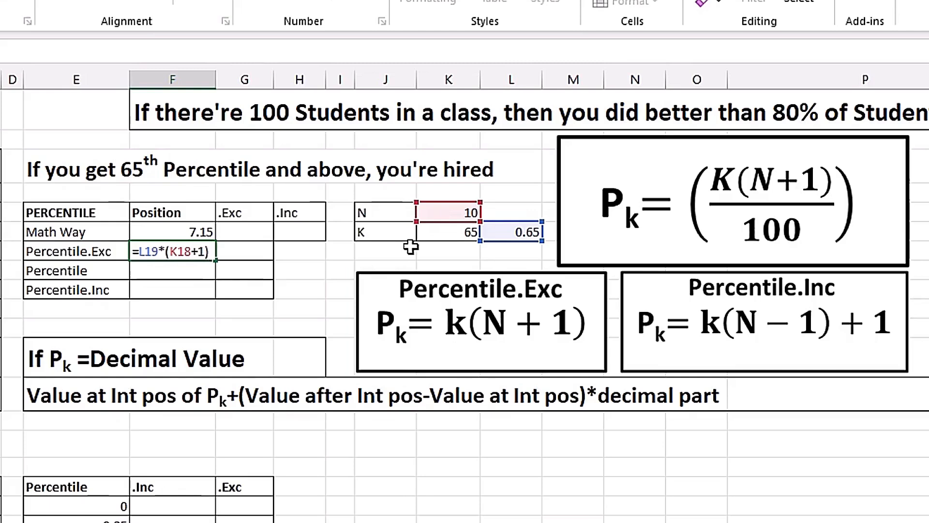
{"action": "type", "text": "1)"}
{"action": "key", "text": "Return"}
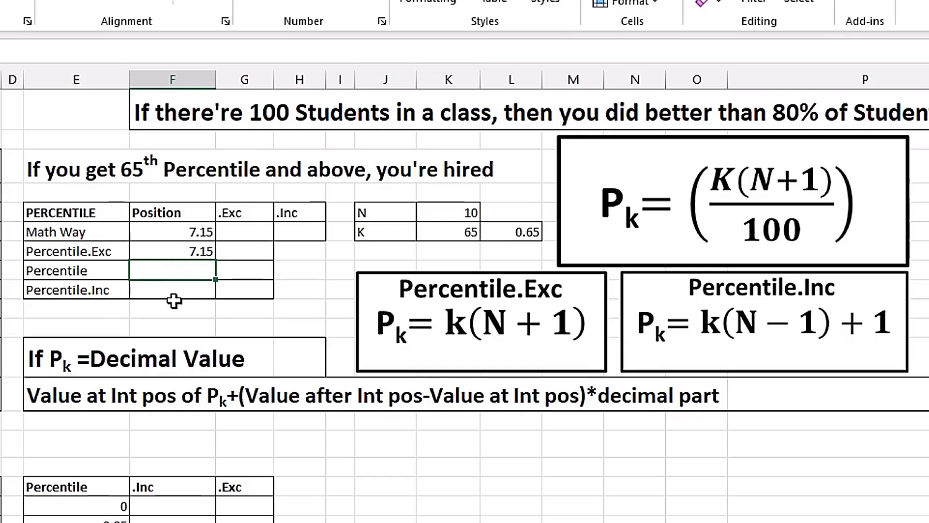
Enter the k(N-1)+1 formula in the Percentile.Inc Position cell, giving 6.85
{"action": "key", "text": "Down"}
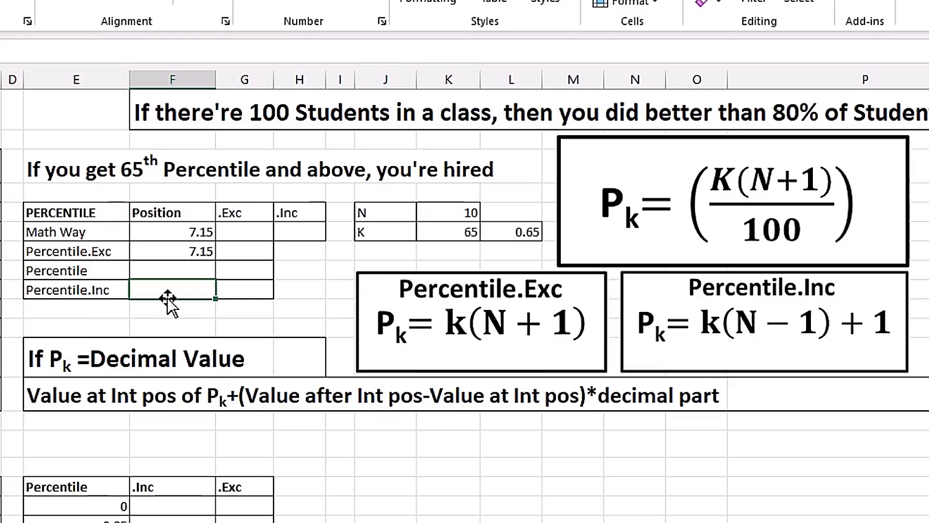
{"action": "type", "text": "="}
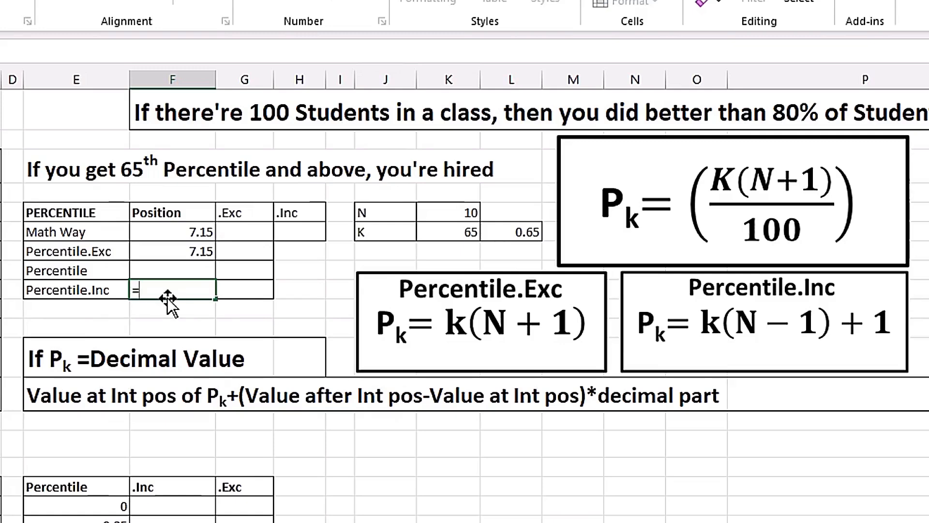
{"action": "left_click", "coordinate": [512, 233]}
{"action": "type", "text": "*"}
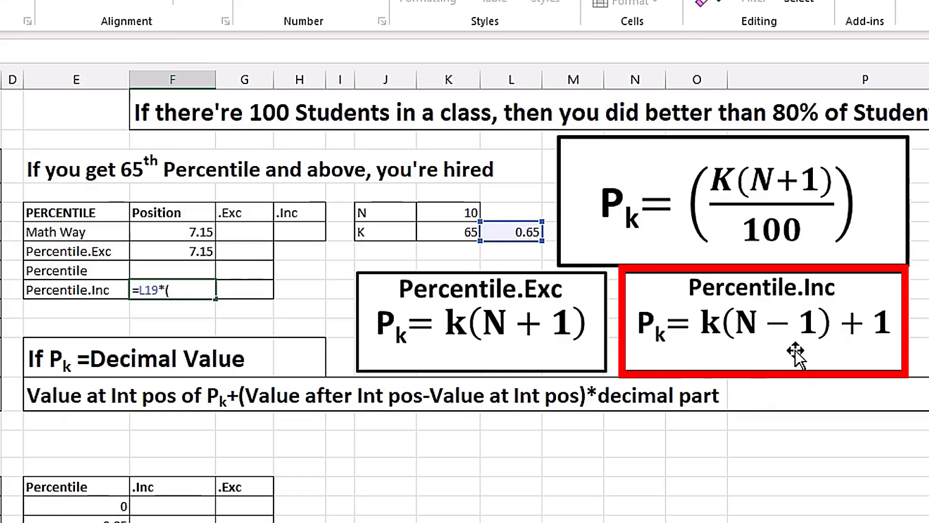
{"action": "type", "text": "("}
{"action": "left_click", "coordinate": [451, 208]}
{"action": "type", "text": "-1)+1"}
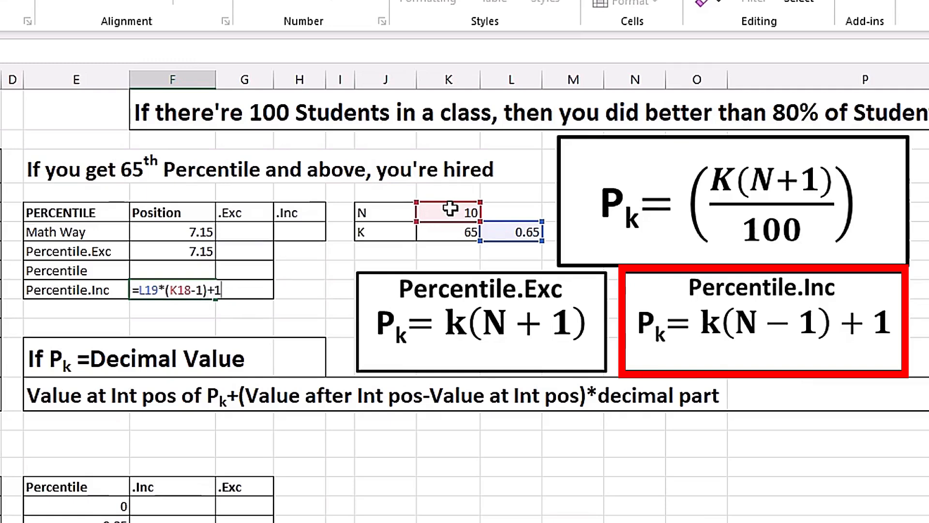
{"action": "key", "text": "Return"}
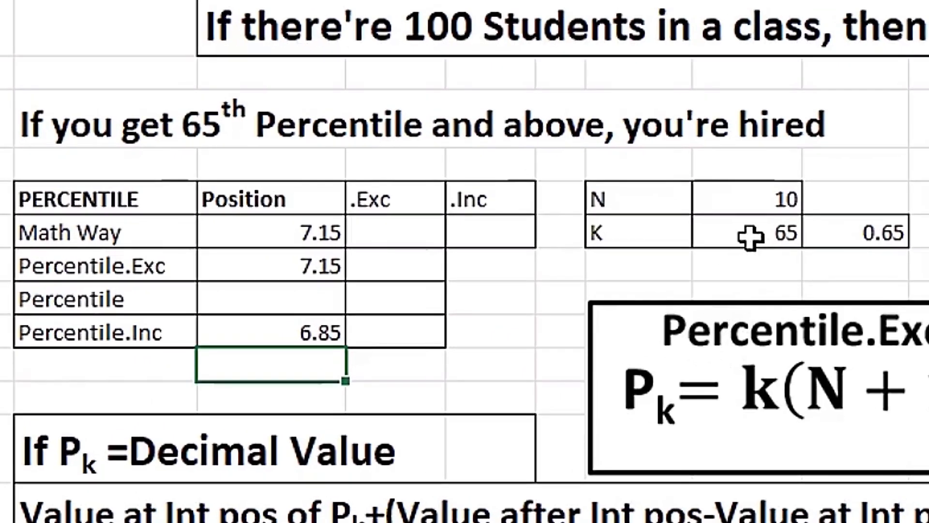
{"action": "left_click", "coordinate": [751, 237]}
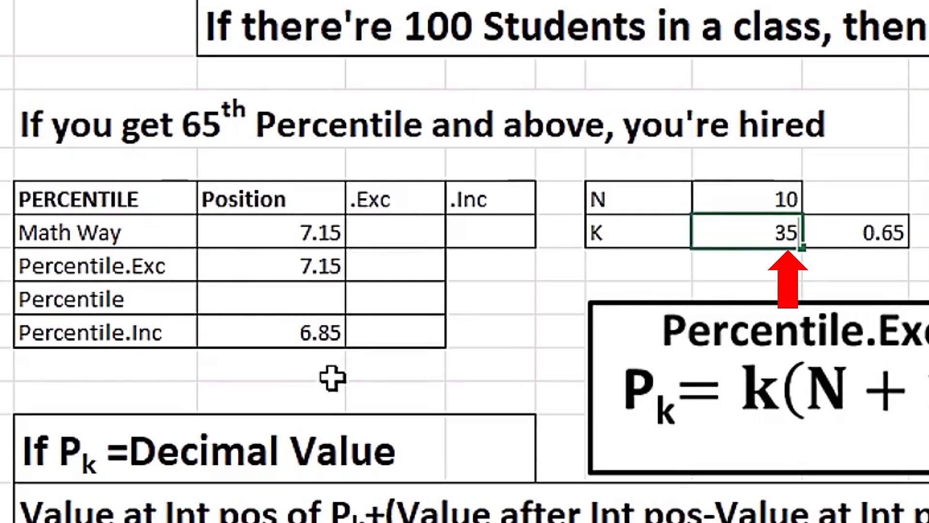
{"action": "key", "text": "Return"}
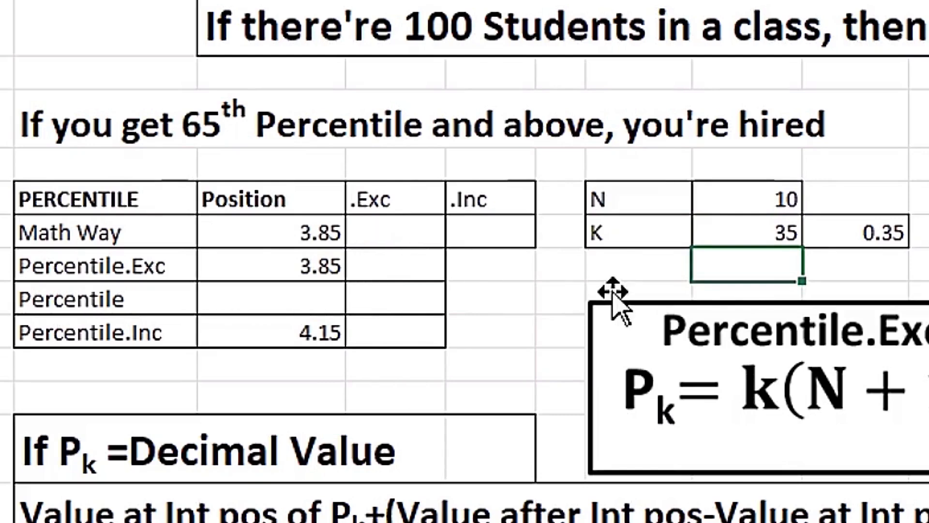
{"action": "key", "text": "Up"}
{"action": "type", "text": "55"}
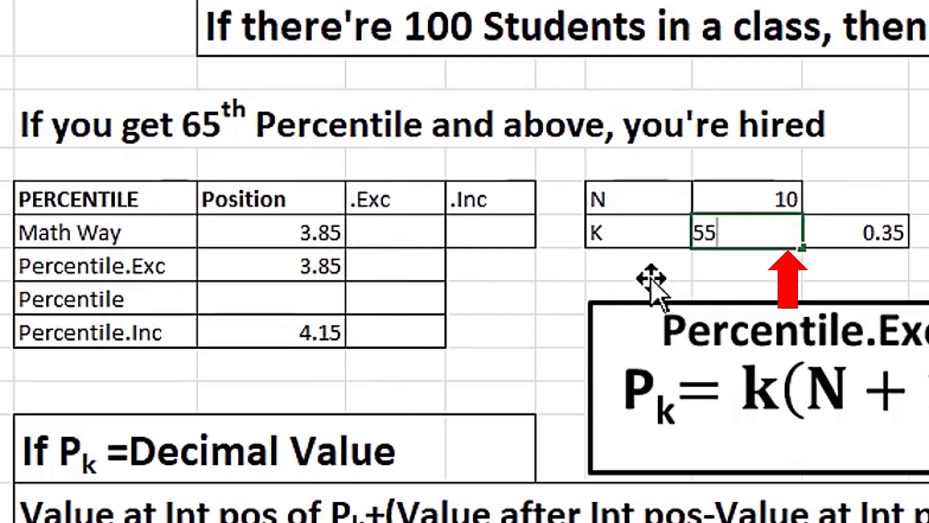
{"action": "key", "text": "ctrl+Return"}
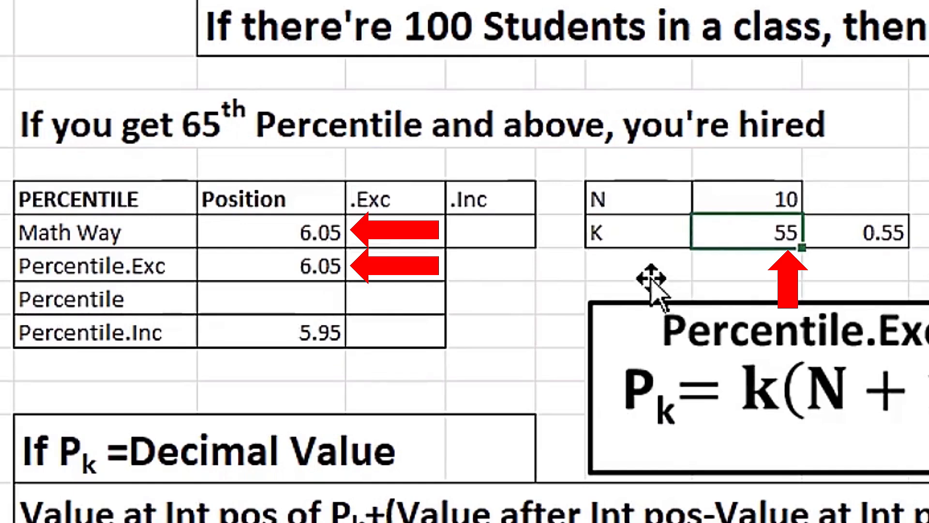
{"action": "type", "text": "90"}
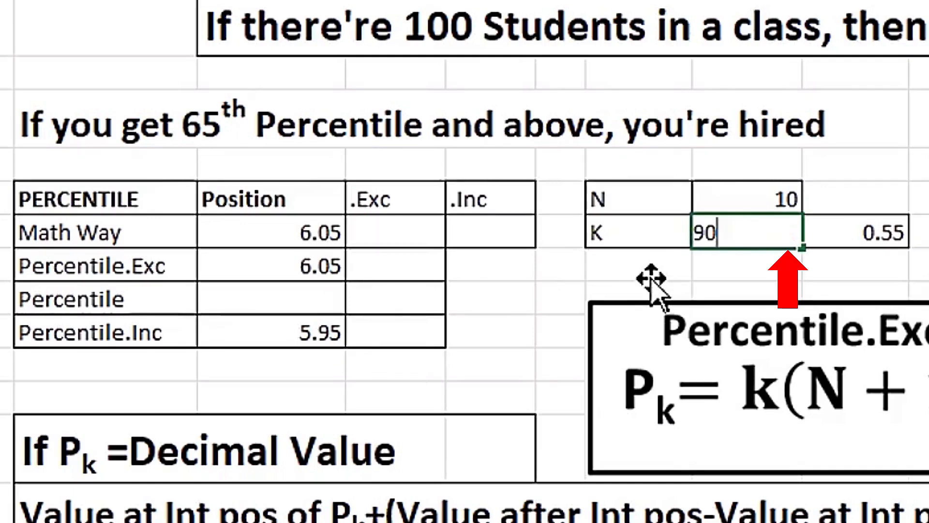
{"action": "key", "text": "ctrl+Return"}
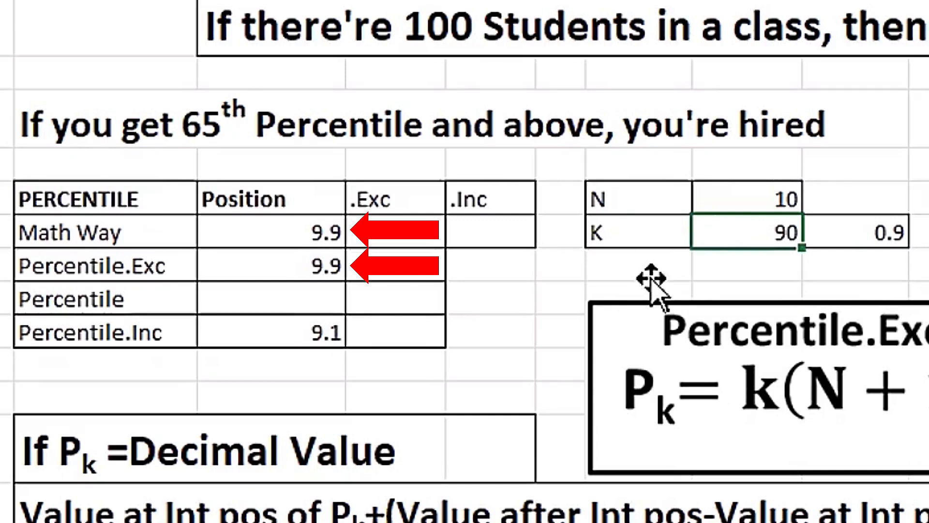
{"action": "type", "text": "65"}
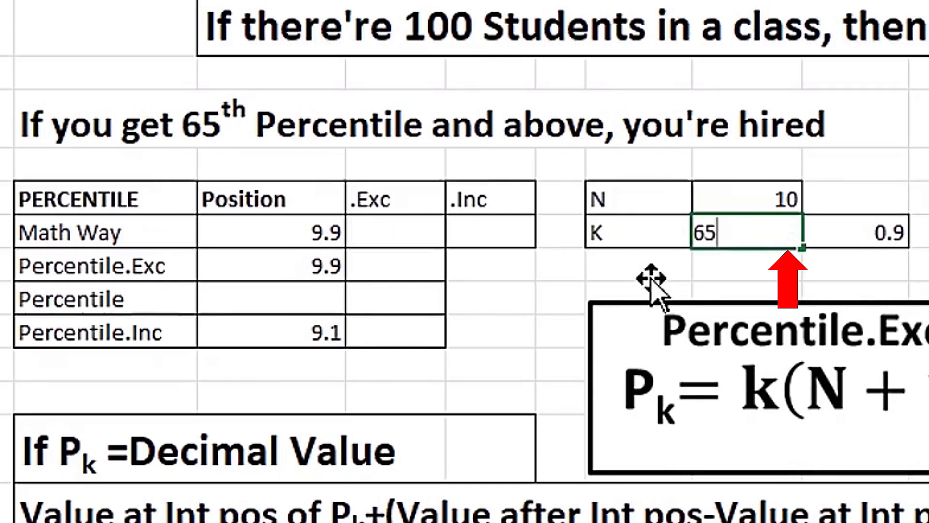
{"action": "key", "text": "Return"}
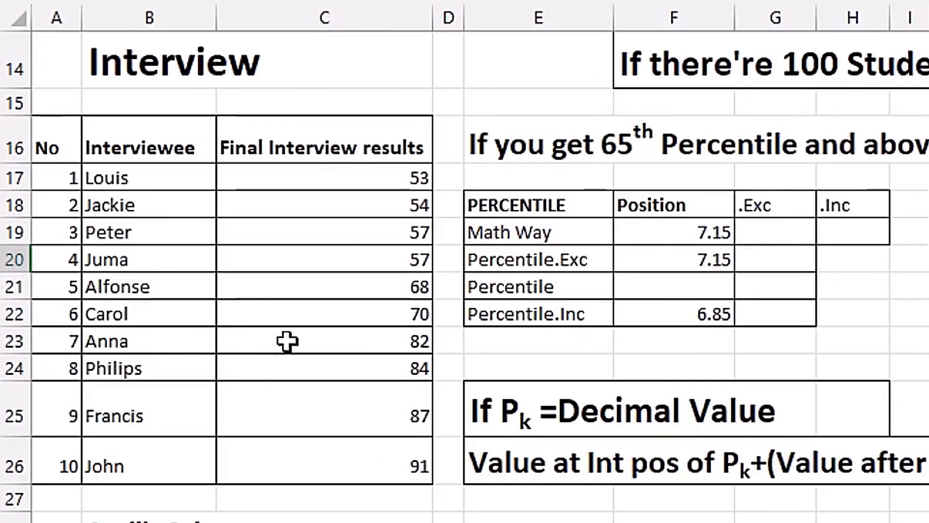
Point out the seventh score, 82, in C23, then select G19 for the .Exc value
{"action": "left_click", "coordinate": [326, 342]}
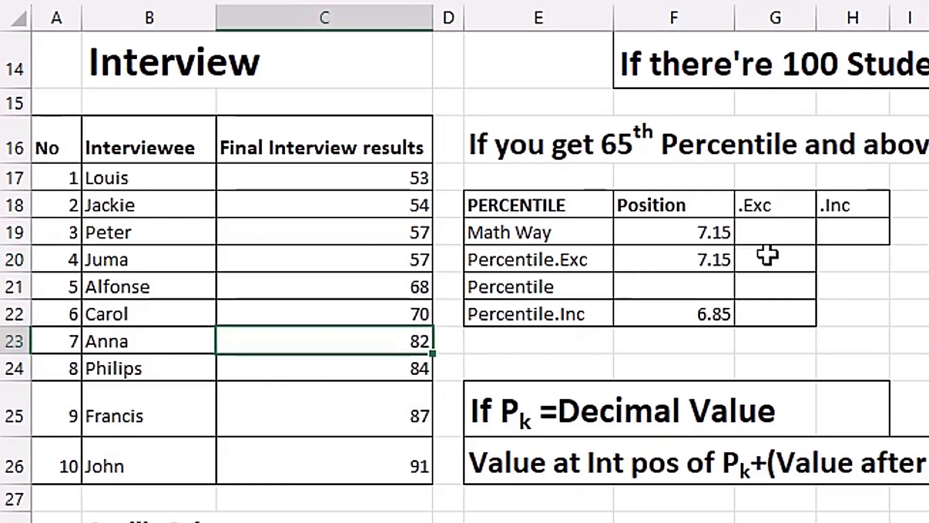
{"action": "left_click", "coordinate": [778, 237]}
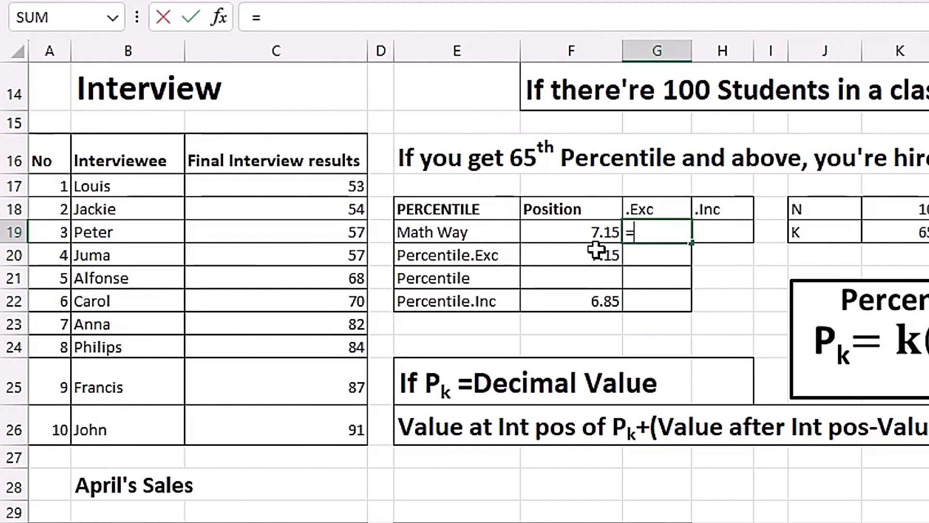
Enter =C23+(C24-C23)*0.15 in G19, giving the .Exc value 82.3
{"action": "left_click", "coordinate": [335, 325]}
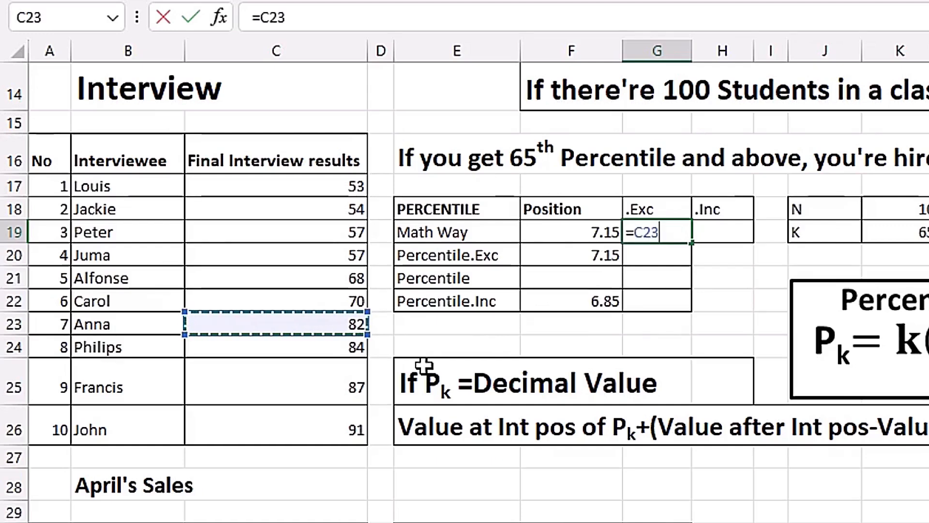
{"action": "type", "text": "+"}
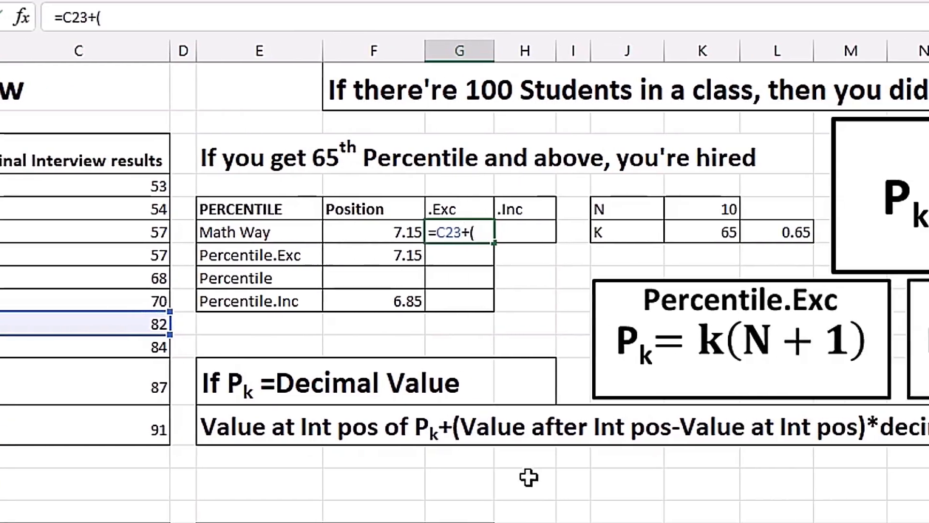
{"action": "type", "text": "("}
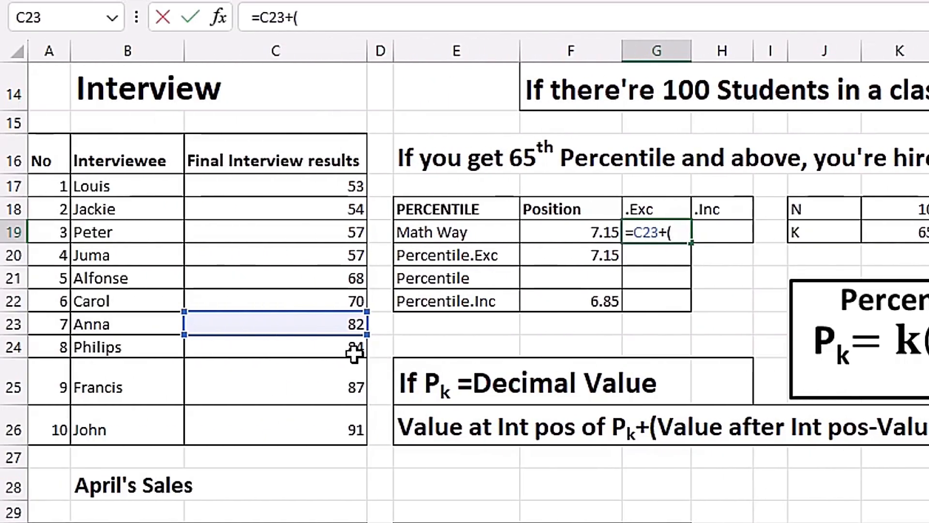
{"action": "left_click", "coordinate": [18, 347]}
{"action": "type", "text": "-"}
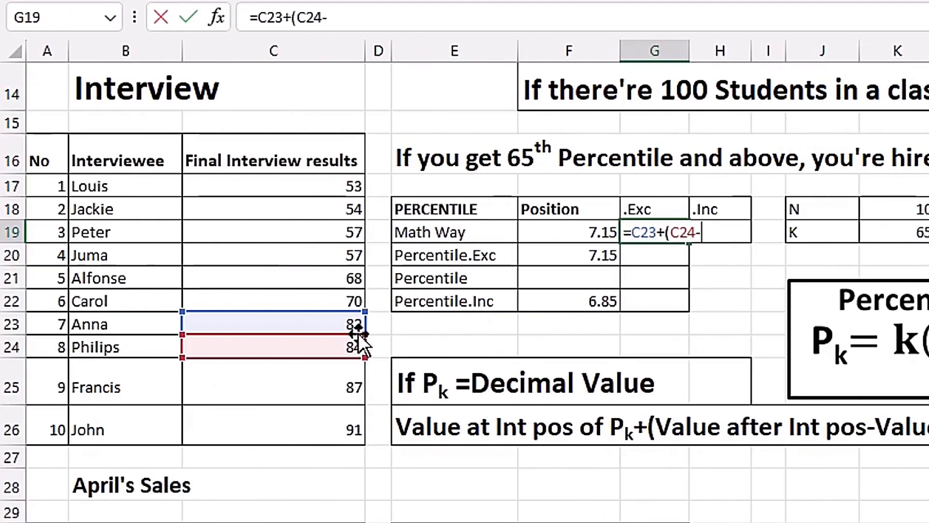
{"action": "left_click", "coordinate": [328, 323]}
{"action": "type", "text": ")*"}
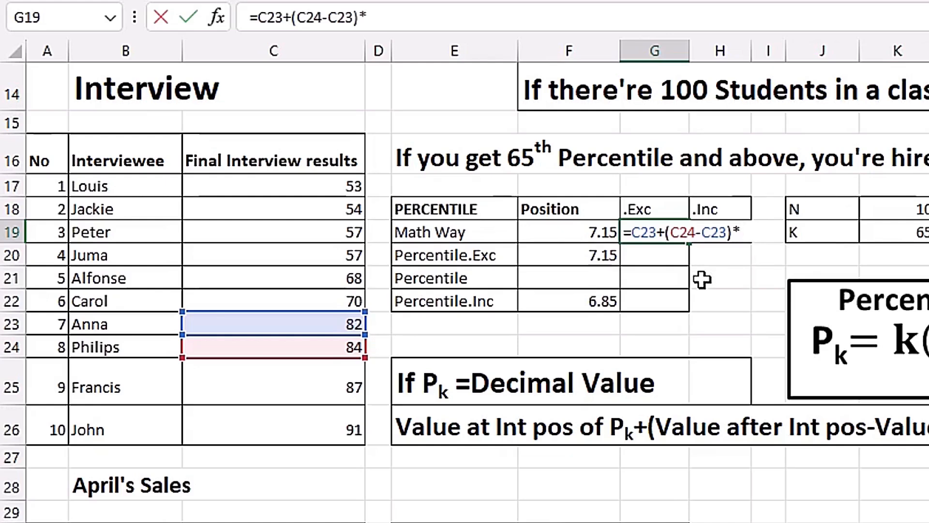
{"action": "type", "text": "5"}
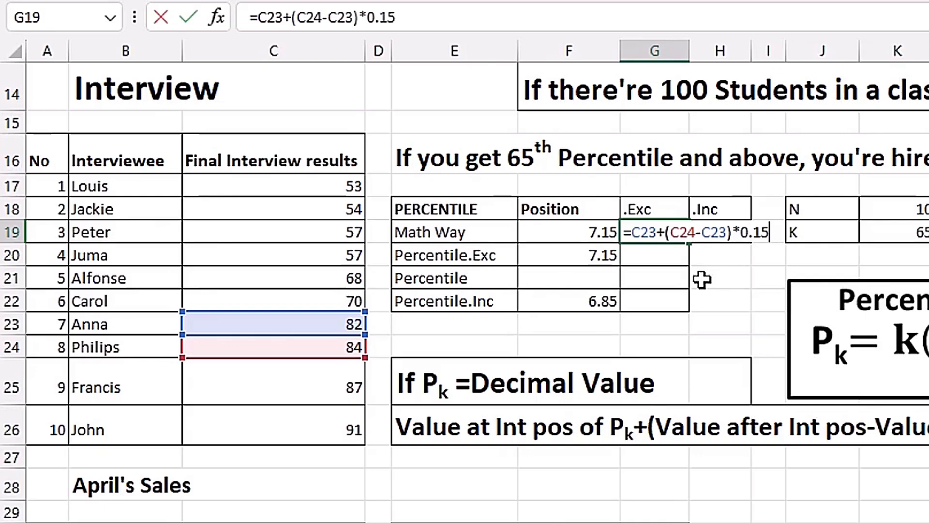
{"action": "key", "text": "Tab"}
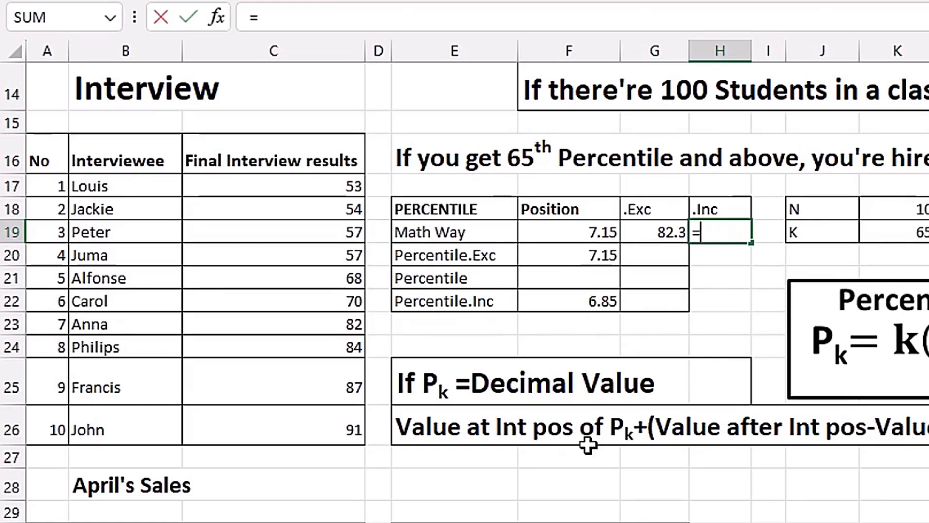
Enter =C22+(C23-C22)*0.85 in H19, giving the .Inc value 80.2
{"action": "left_click", "coordinate": [300, 304]}
{"action": "type", "text": "+"}
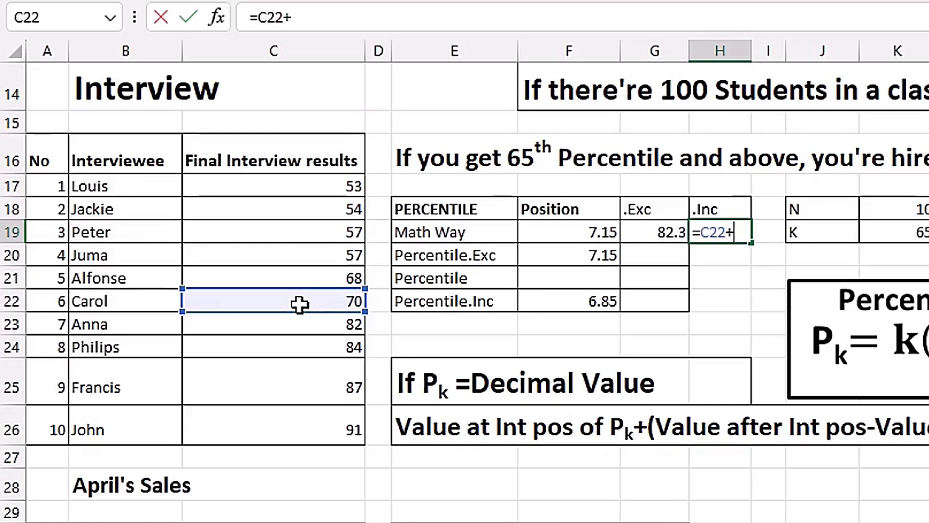
{"action": "type", "text": "9"}
{"action": "key", "text": "BackSpace"}
{"action": "type", "text": "("}
{"action": "left_click", "coordinate": [320, 324]}
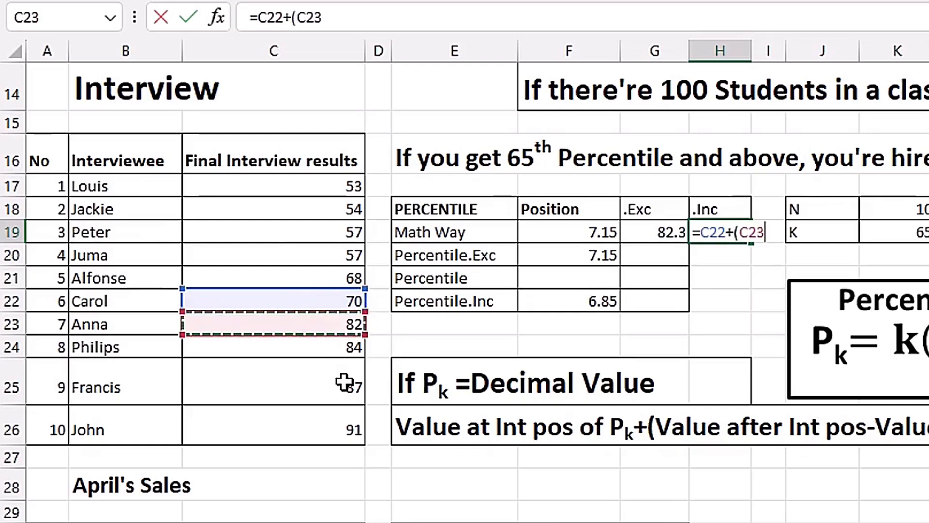
{"action": "type", "text": "-"}
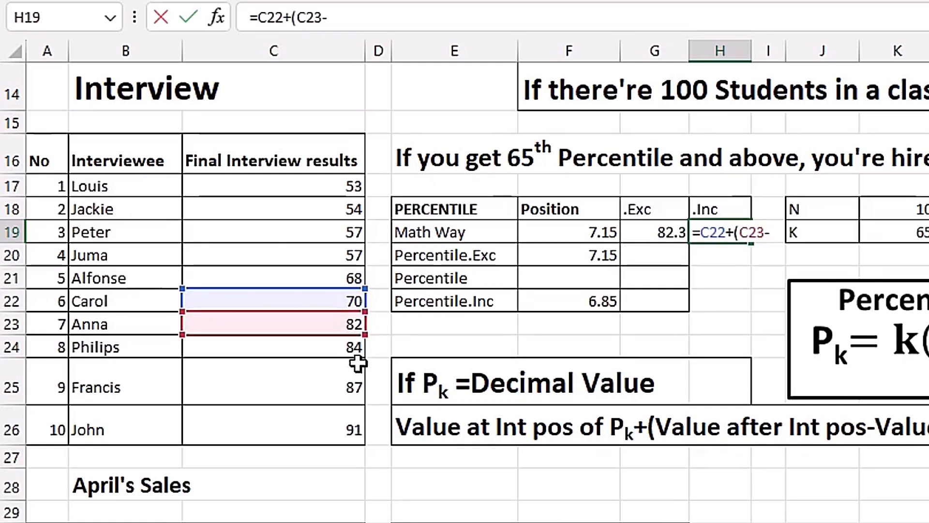
{"action": "left_click", "coordinate": [336, 301]}
{"action": "type", "text": ")*"}
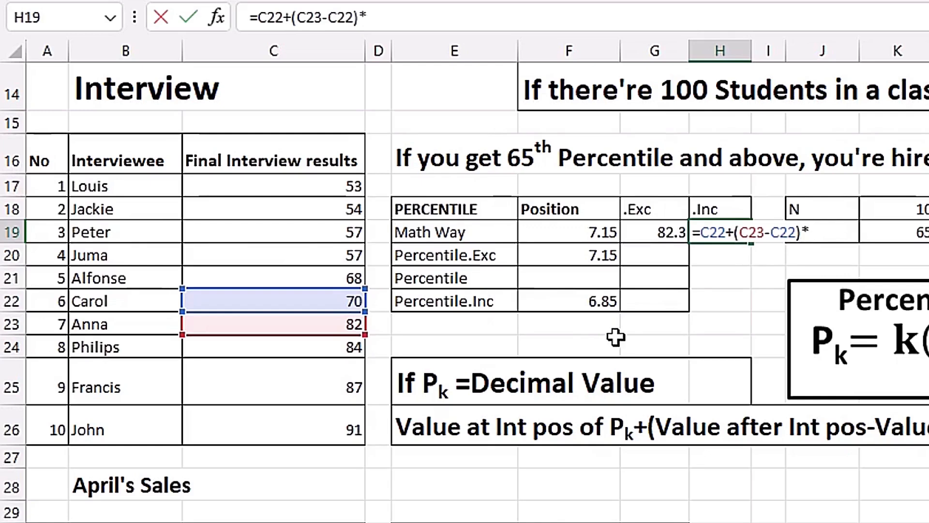
{"action": "type", "text": "0.85"}
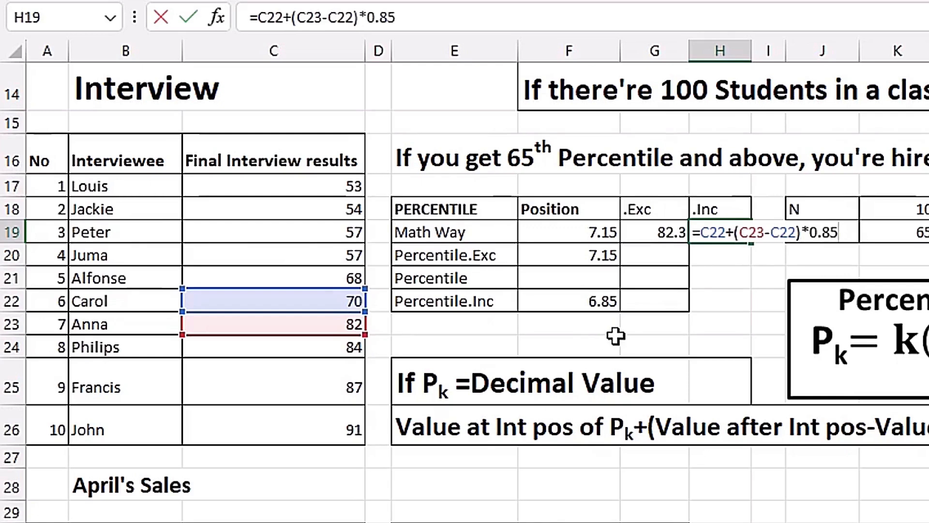
{"action": "key", "text": "Return"}
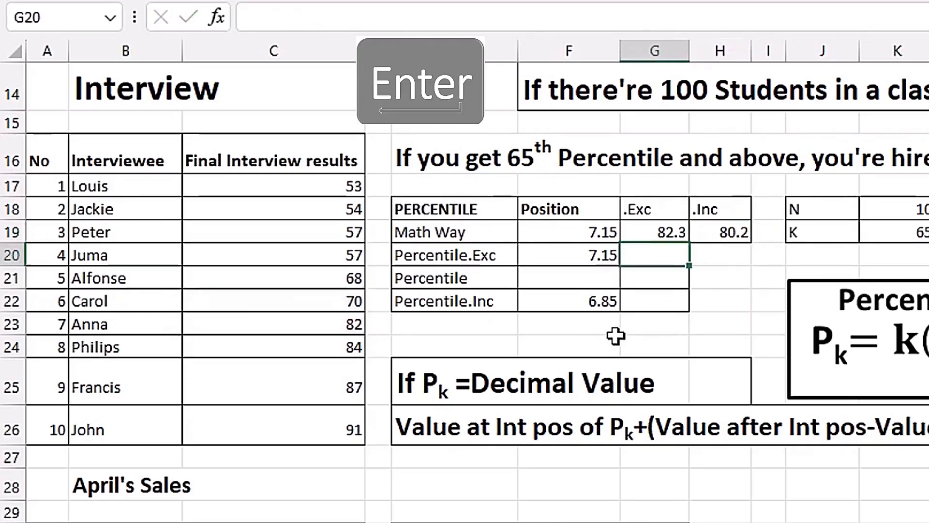
{"action": "key", "text": "Right"}
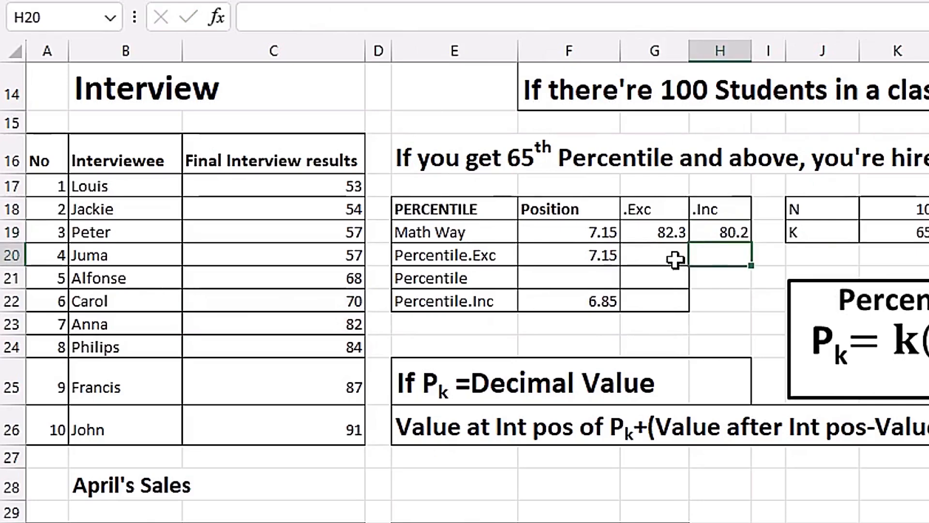
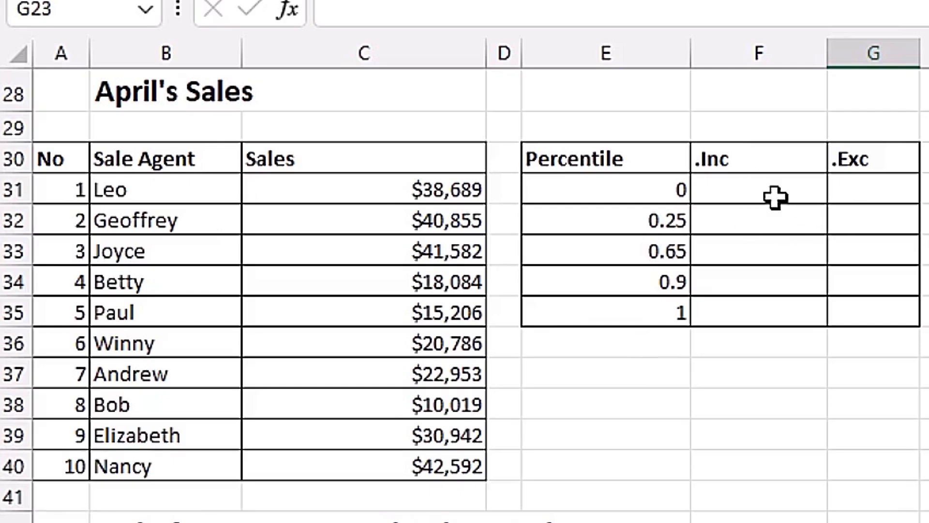
Start a PERCENTILE.INC formula in F31 over the absolute April sales range $C$31:$C$40
{"action": "left_click", "coordinate": [766, 188]}
{"action": "type", "text": "=perce"}
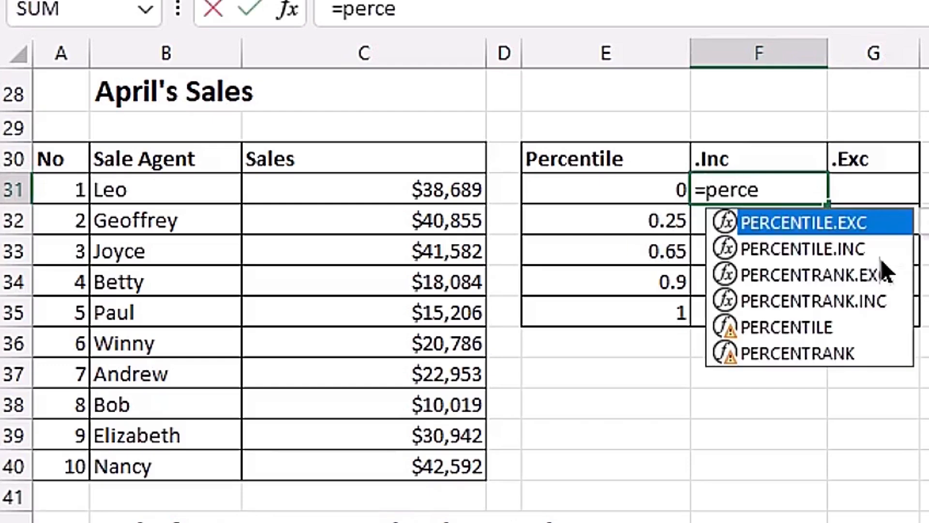
{"action": "key", "text": "Down"}
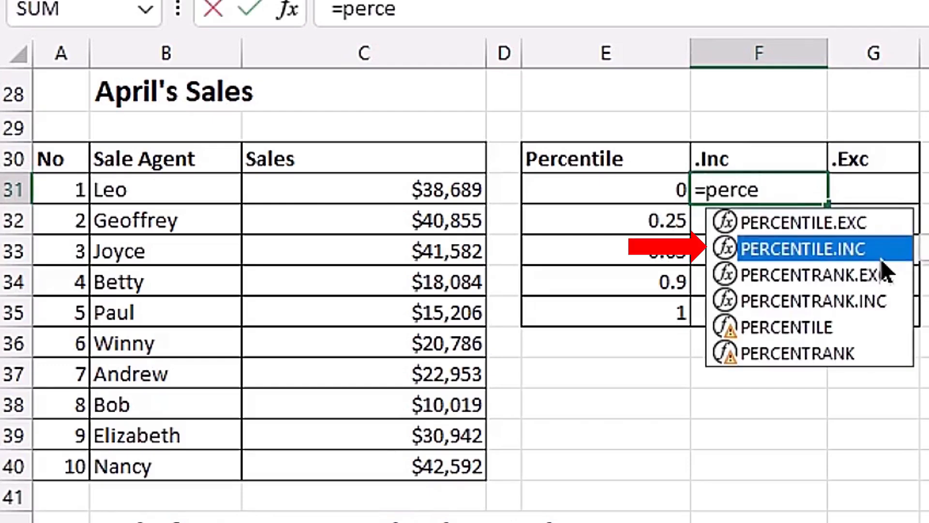
{"action": "key", "text": "Tab"}
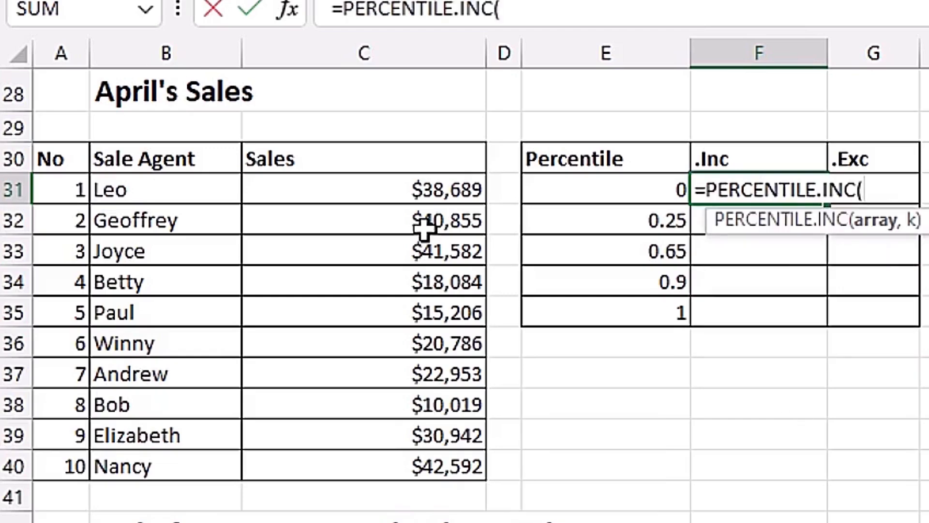
{"action": "left_click_drag", "start_coordinate": [429, 194], "coordinate": [405, 439]}
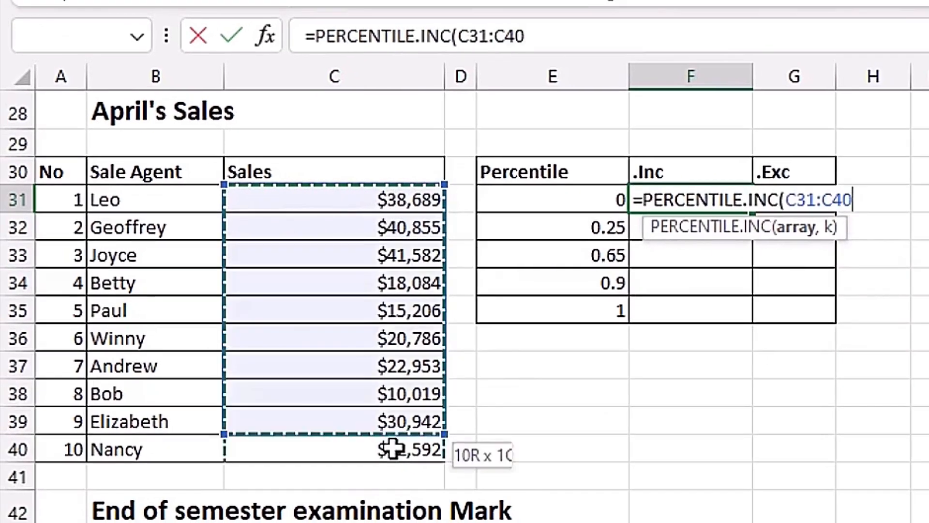
{"action": "type", "text": ","}
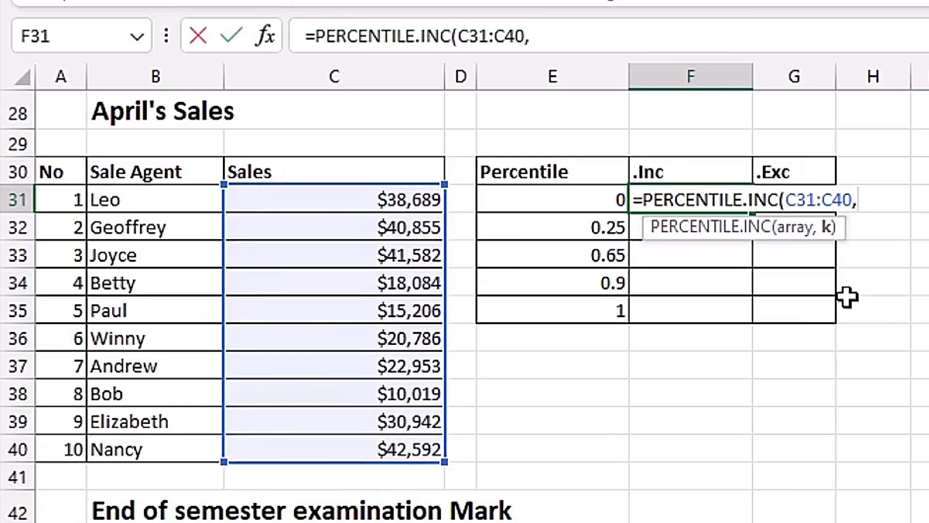
{"action": "key", "text": "BackSpace"}
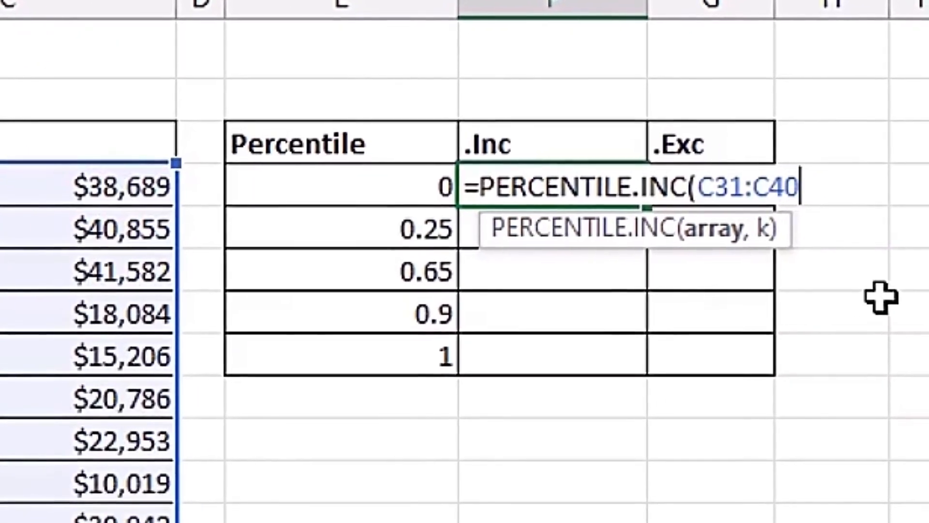
{"action": "left_click", "coordinate": [709, 239]}
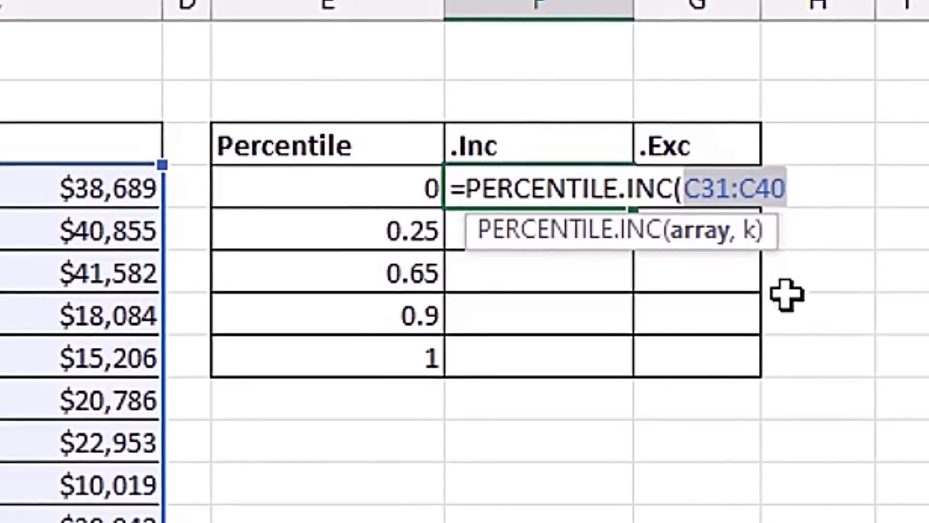
{"action": "key", "text": "F4"}
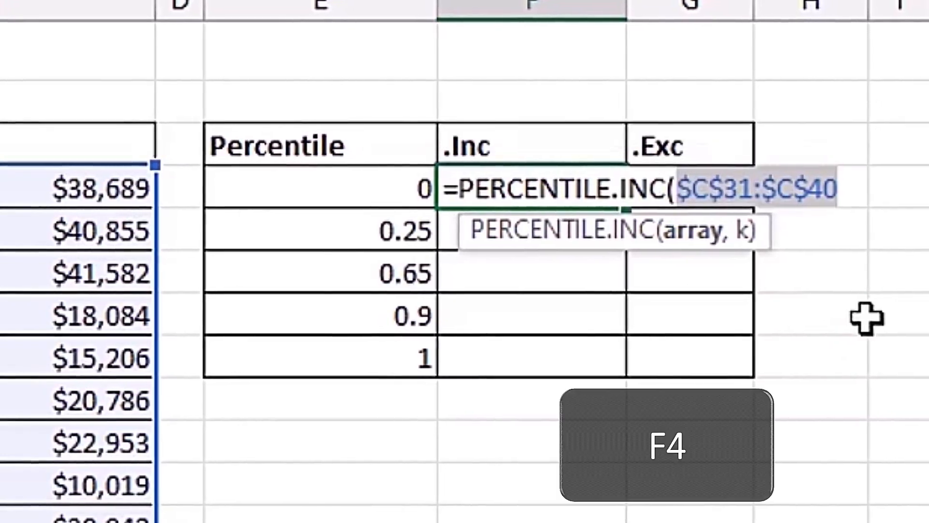
Use E31 as k, then fill down to F35, giving $10,019 at 0 to $42,592 at 1
{"action": "left_click", "coordinate": [839, 187]}
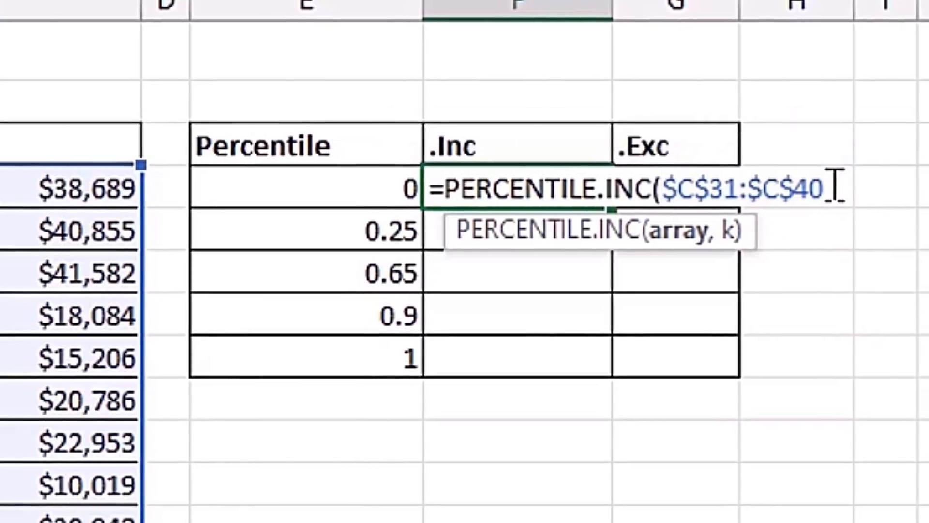
{"action": "type", "text": ","}
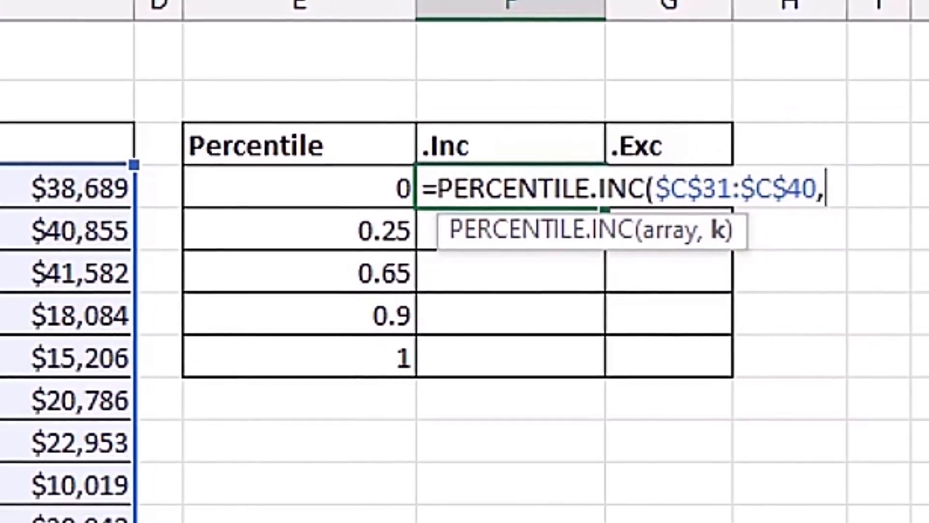
{"action": "left_click", "coordinate": [370, 186]}
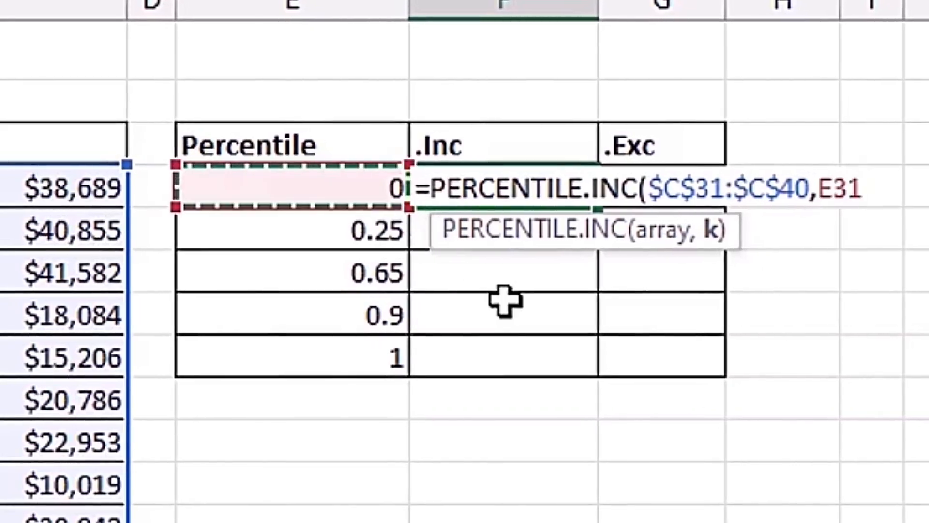
{"action": "type", "text": ")"}
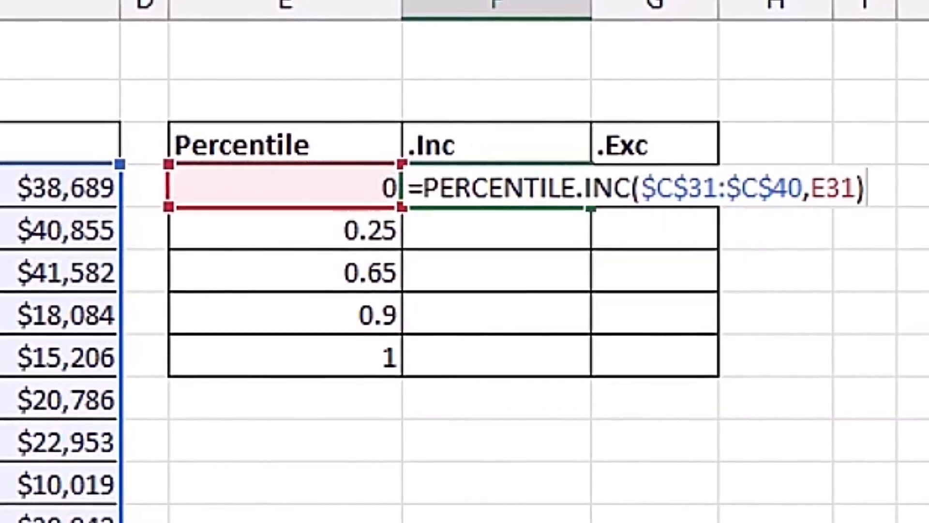
{"action": "key", "text": "ctrl+Return"}
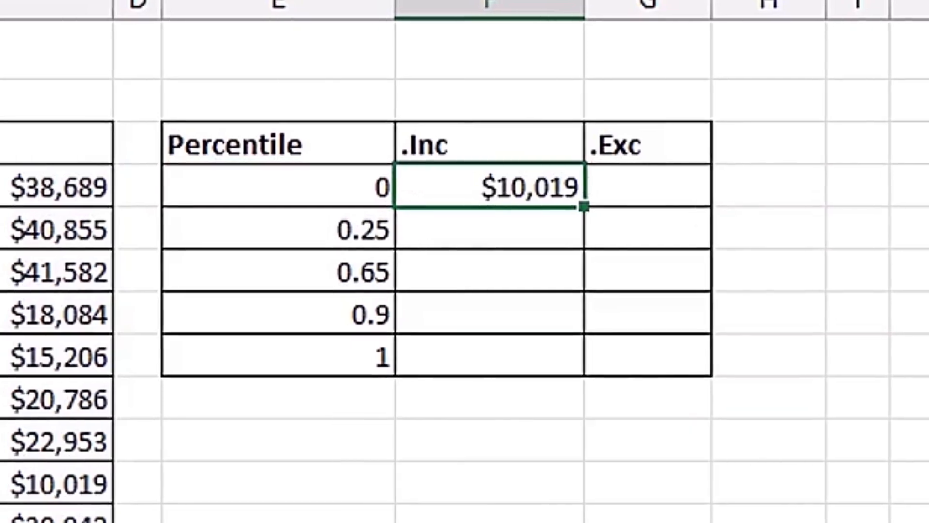
{"action": "mouse_move", "coordinate": [582, 206]}
{"action": "left_mouse_down"}
{"action": "mouse_move", "coordinate": [589, 358]}
{"action": "mouse_move", "coordinate": [581, 382]}
{"action": "left_mouse_up"}
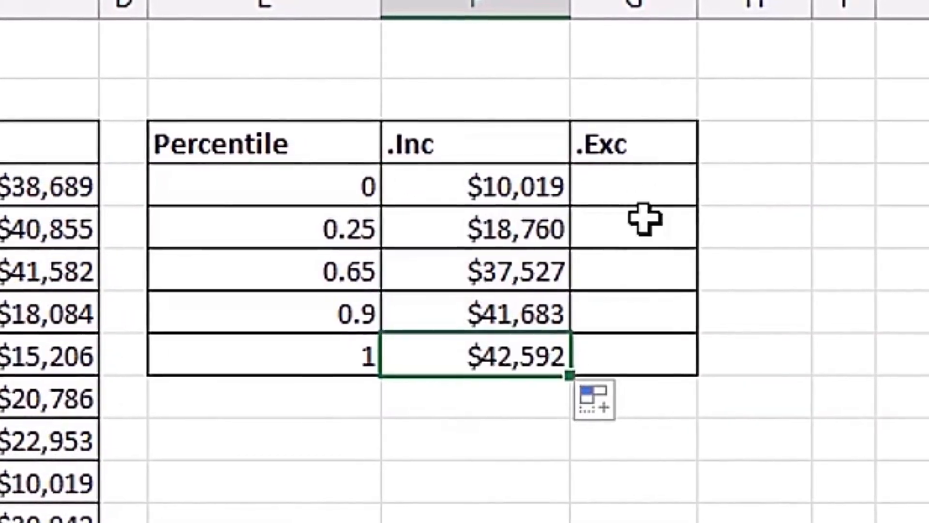
Start a PERCENTILE.EXC formula in G31 over the absolute April sales range $C$31:$C$40
{"action": "left_click", "coordinate": [632, 185]}
{"action": "type", "text": "=p"}
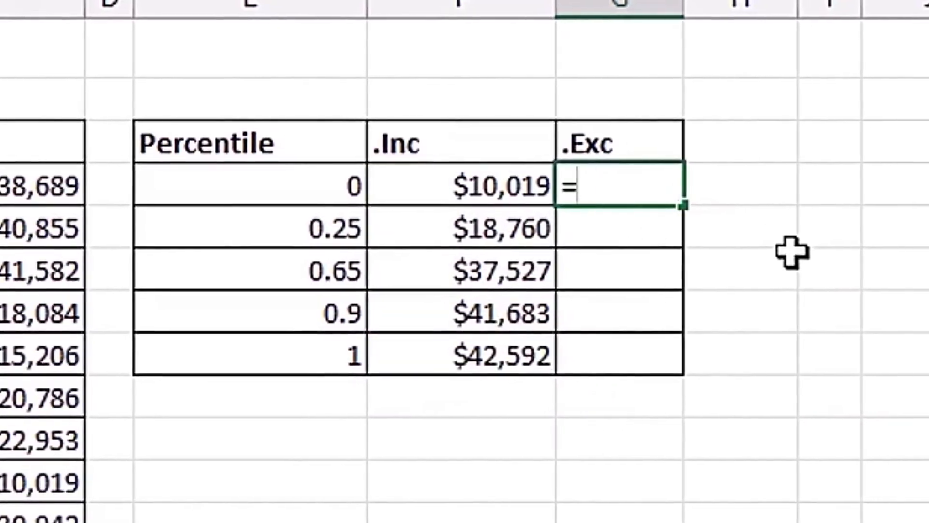
{"action": "type", "text": "erce"}
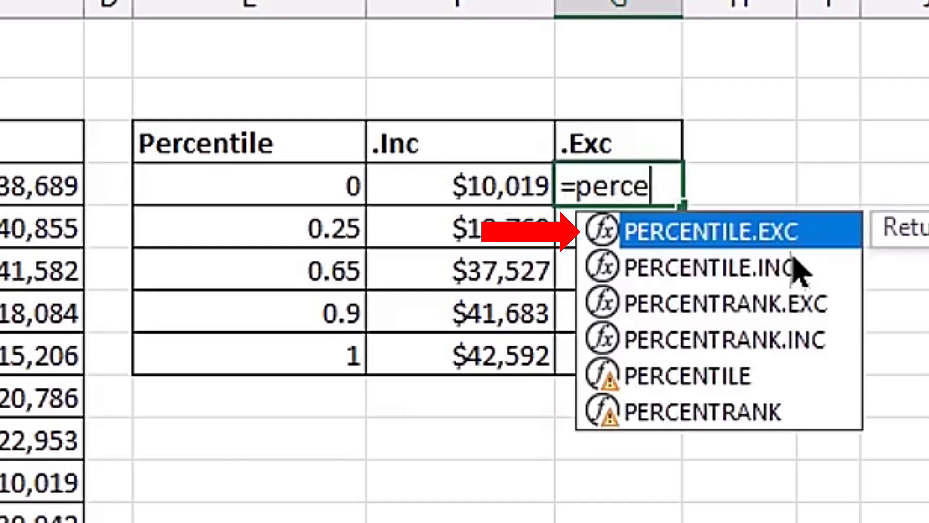
{"action": "key", "text": "Tab"}
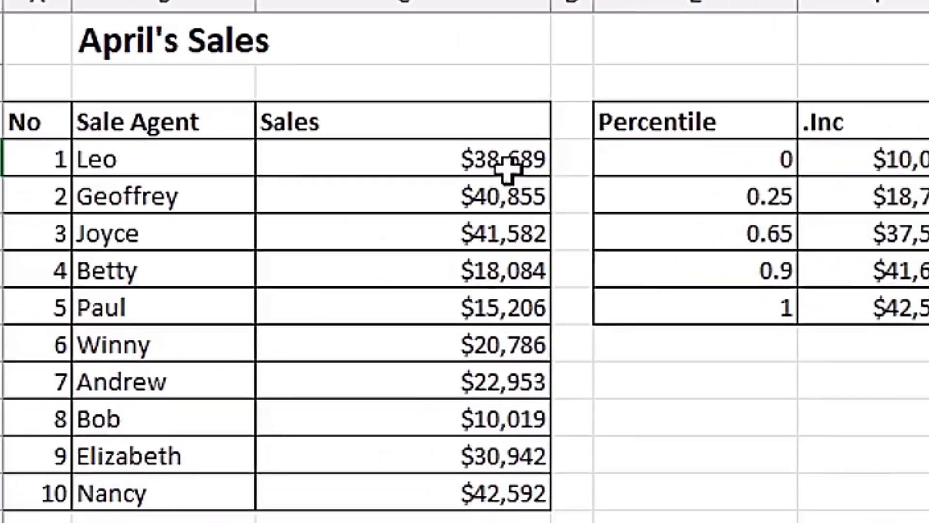
{"action": "left_click_drag", "start_coordinate": [507, 167], "coordinate": [476, 487]}
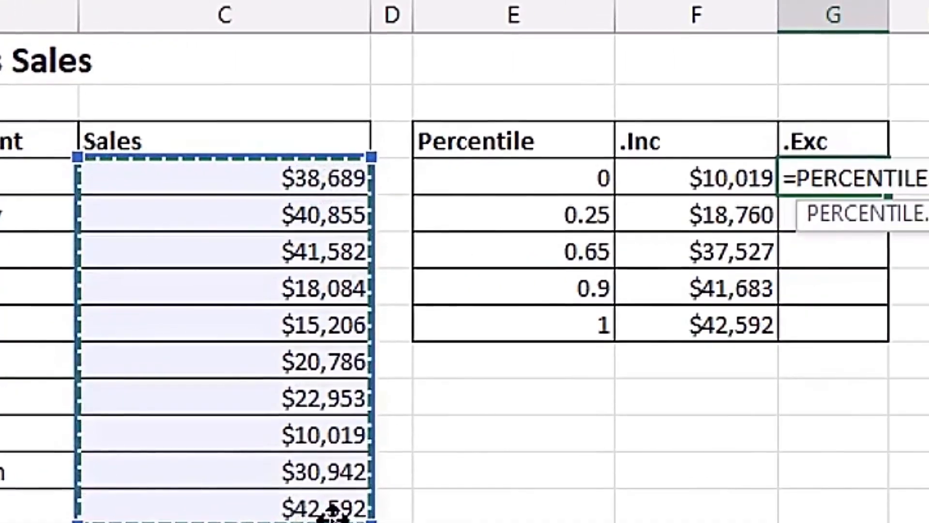
{"action": "type", "text": ","}
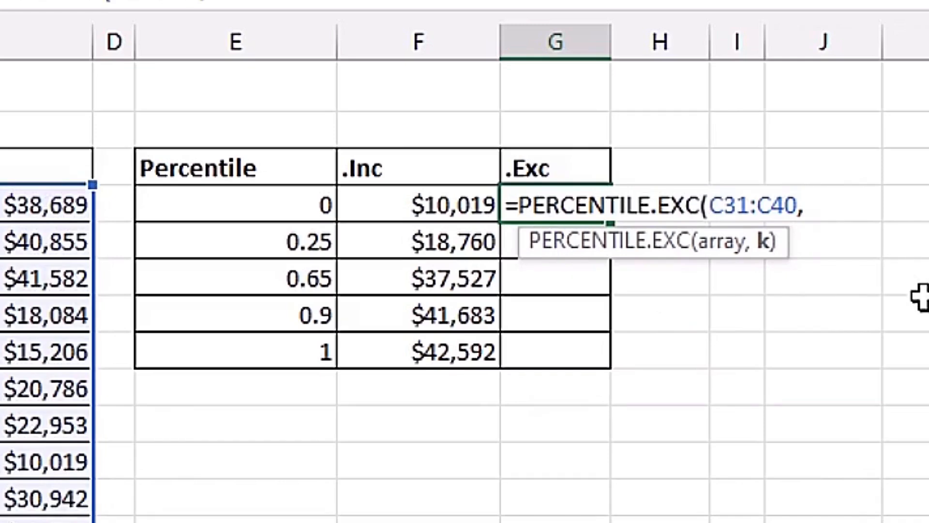
{"action": "key", "text": "BackSpace"}
{"action": "left_click", "coordinate": [724, 242]}
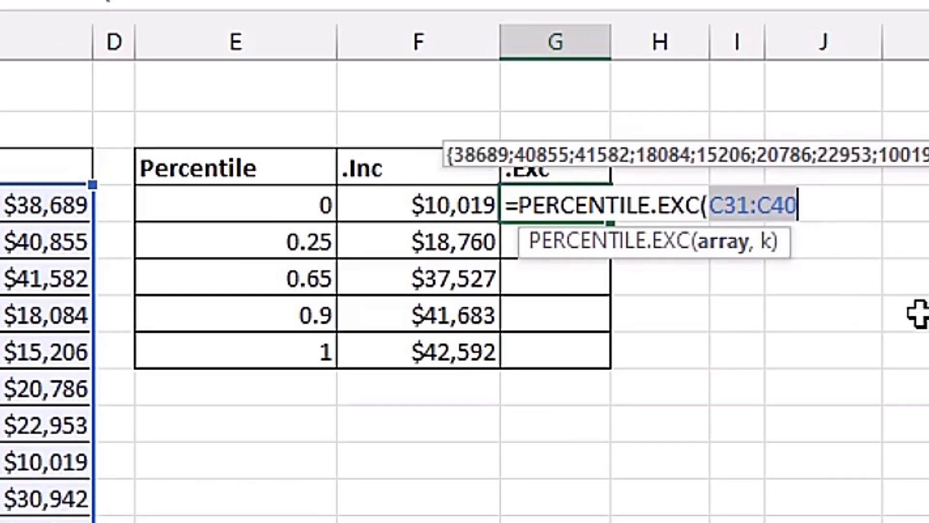
{"action": "key", "text": "F4"}
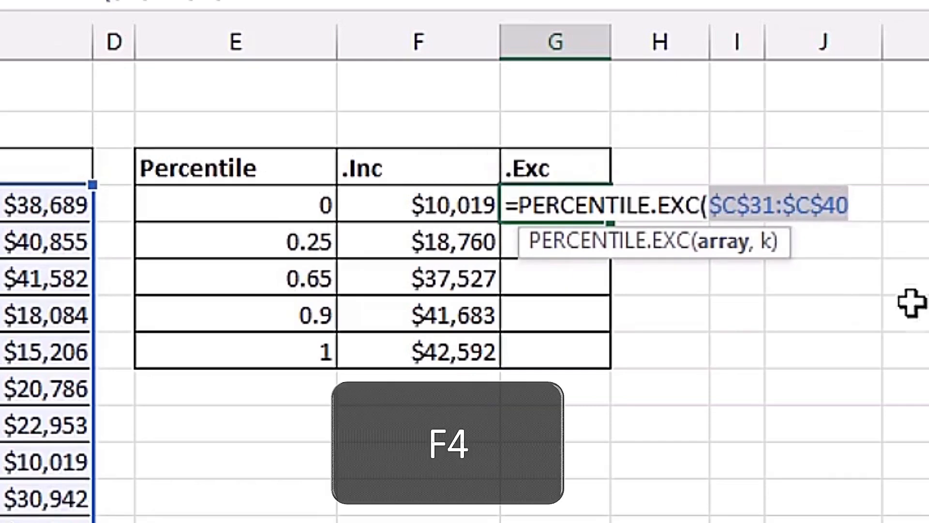
Use E31 as k and fill down to G35, giving #NUM! at 0 and 1
{"action": "left_click", "coordinate": [858, 203]}
{"action": "type", "text": ","}
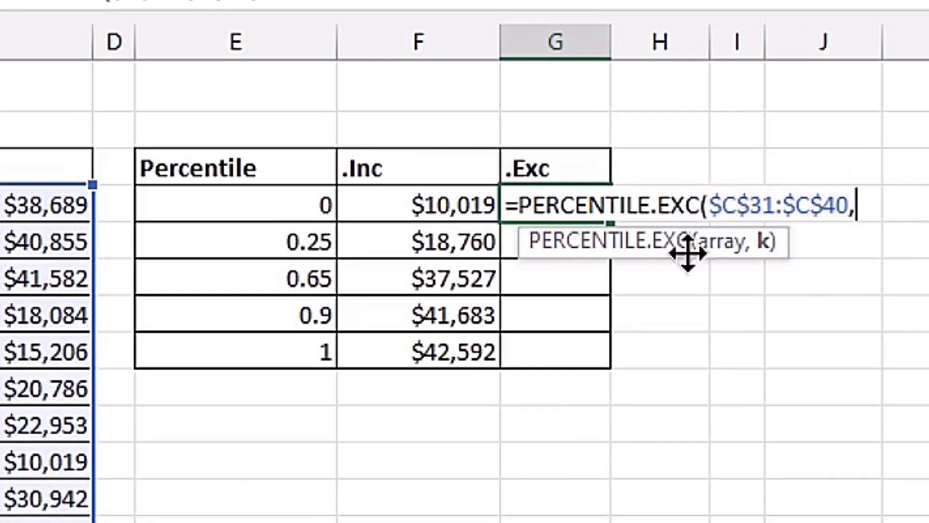
{"action": "left_click", "coordinate": [320, 202]}
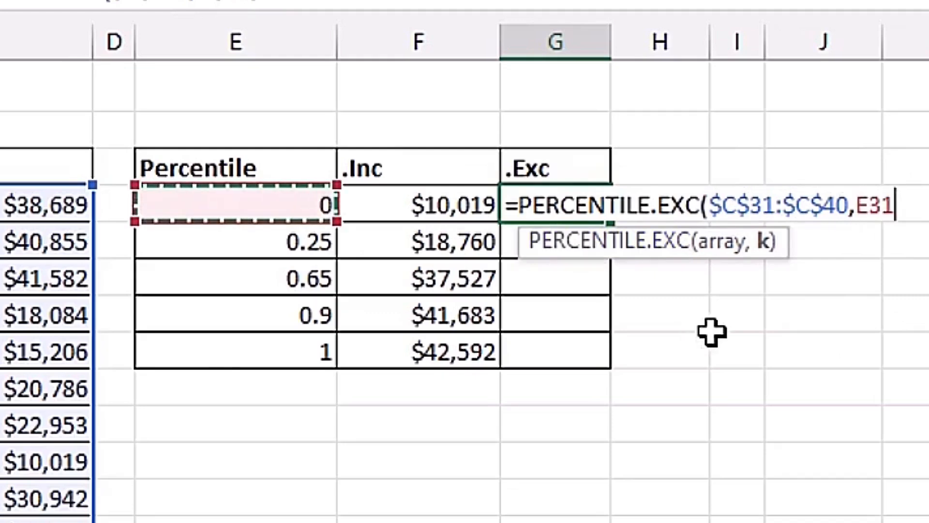
{"action": "type", "text": ")"}
{"action": "key", "text": "ctrl+Return"}
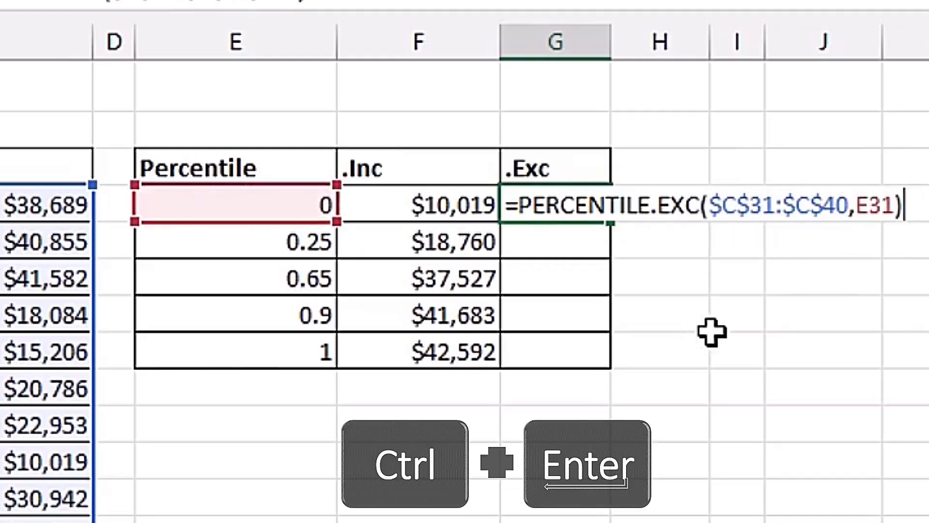
{"action": "left_click_drag", "start_coordinate": [611, 221], "coordinate": [618, 371]}
Check the copied formula in G34, then scroll down to the exam marks Percentile table
{"action": "left_click", "coordinate": [582, 317]}
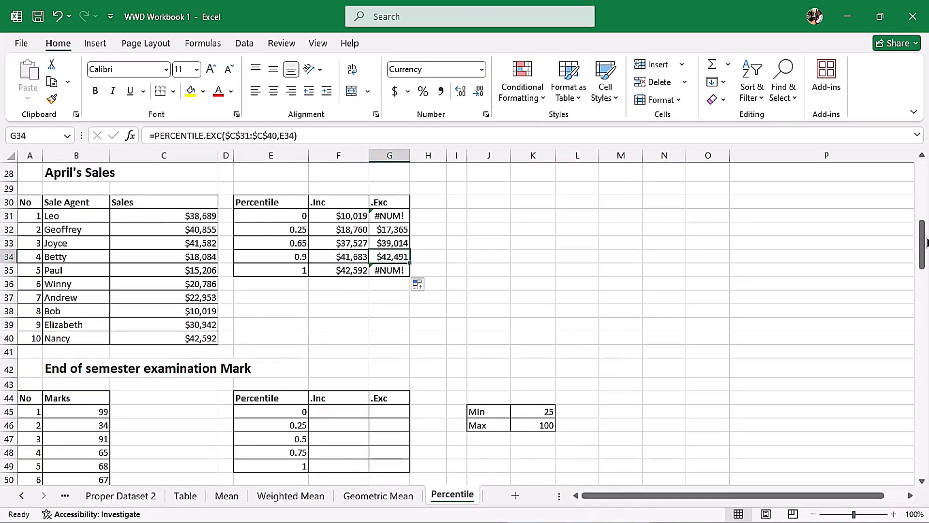
{"action": "left_click_drag", "start_coordinate": [923, 255], "coordinate": [923, 284]}
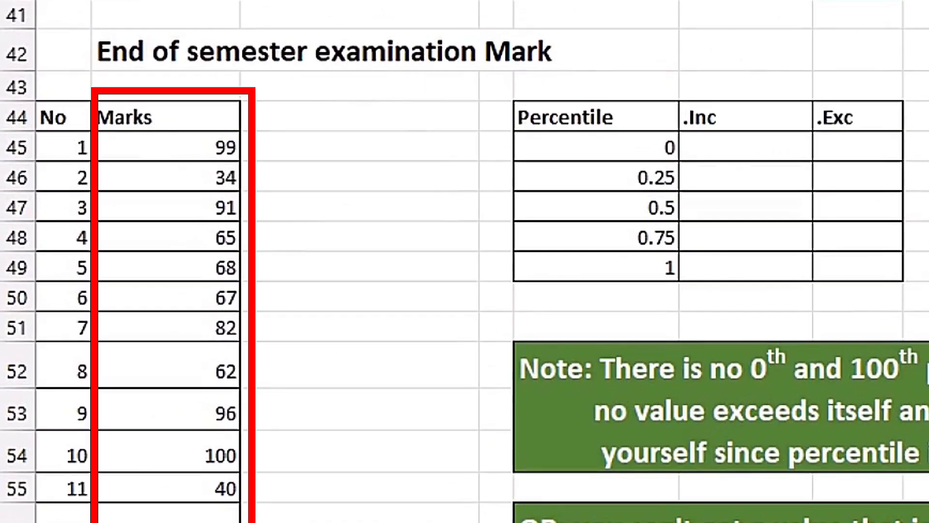
{"action": "left_click", "coordinate": [733, 148]}
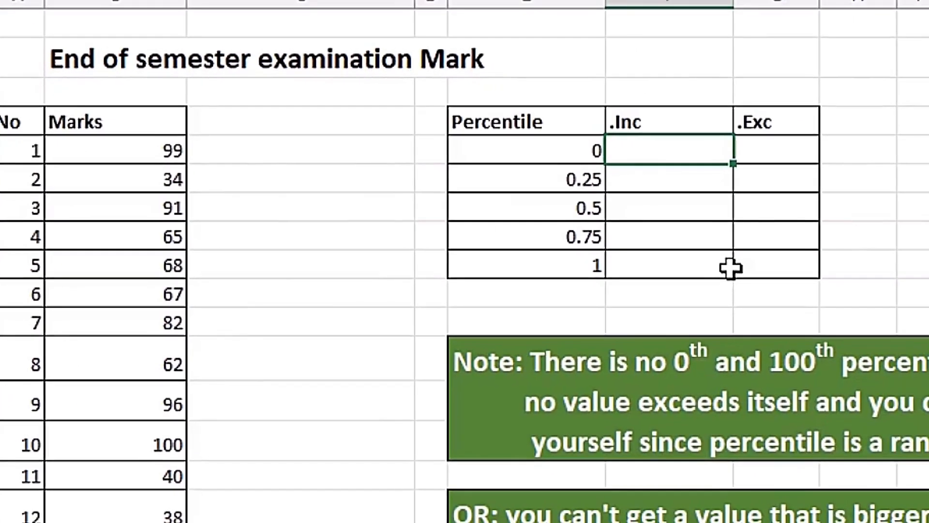
Start a PERCENTILE.INC formula in F45 over the absolute marks range $B$45:$B$144
{"action": "type", "text": "=perce"}
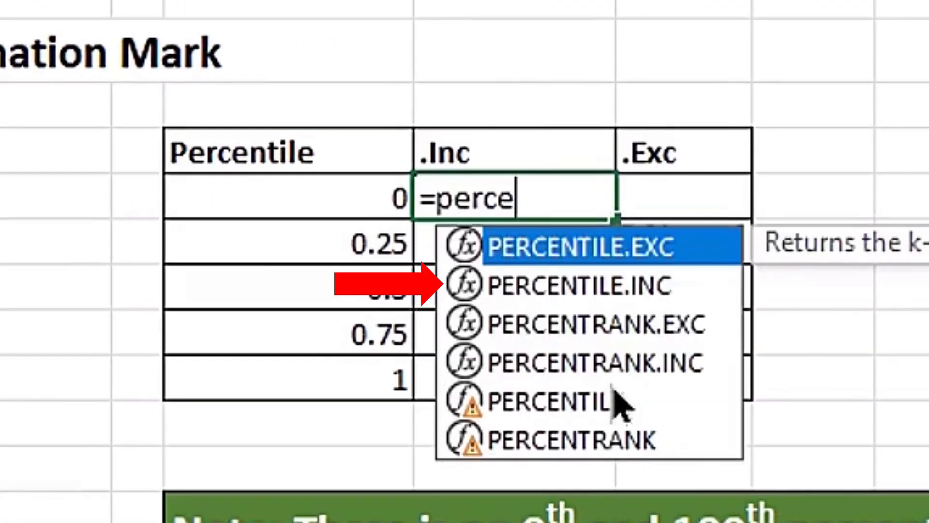
{"action": "key", "text": "Down"}
{"action": "key", "text": "Tab"}
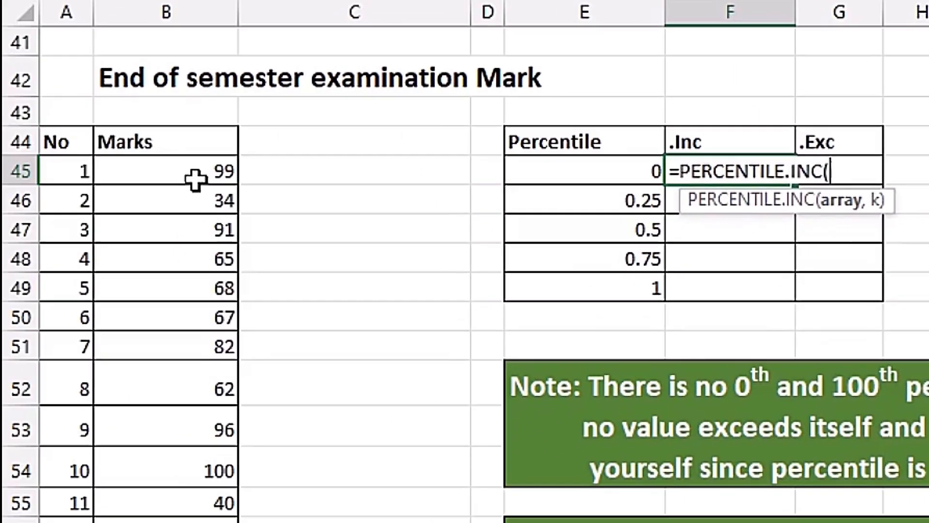
{"action": "left_click", "coordinate": [195, 180]}
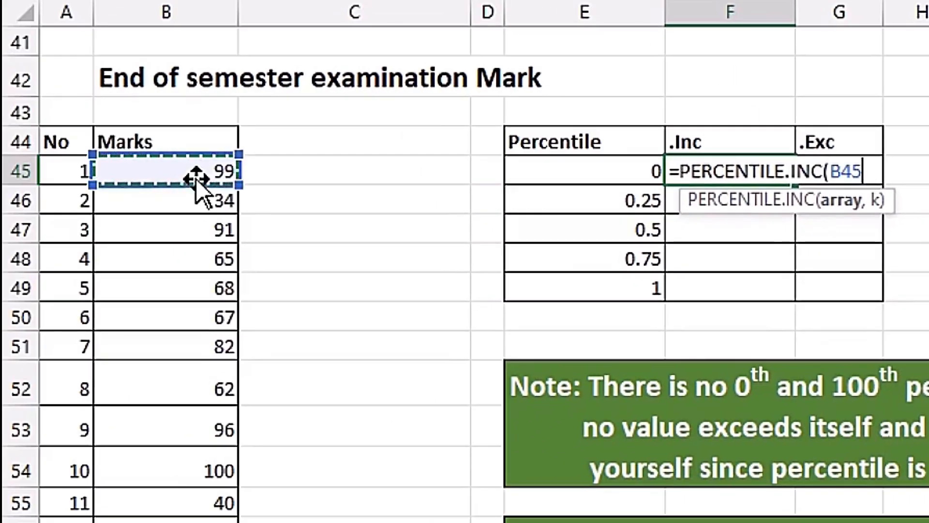
{"action": "key", "text": "ctrl+shift+Down"}
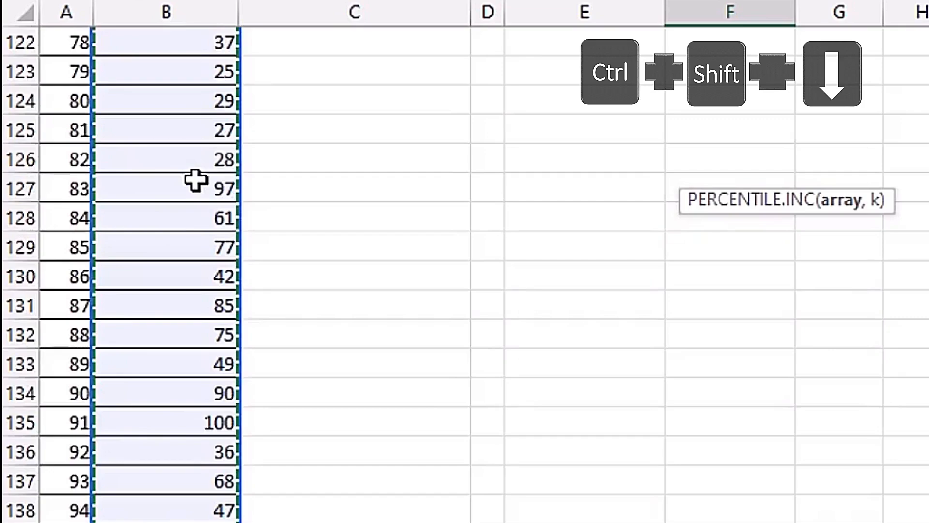
{"action": "key", "text": "ctrl+BackSpace"}
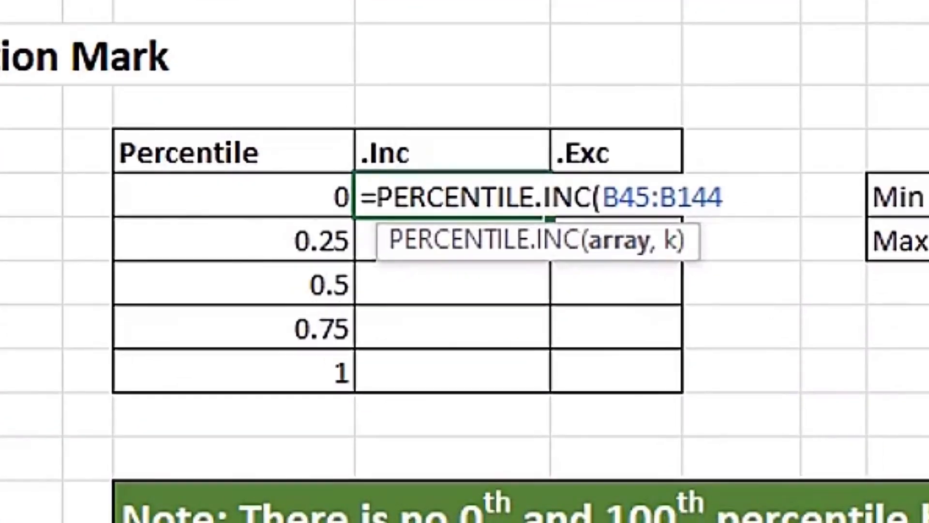
{"action": "key", "text": "F4"}
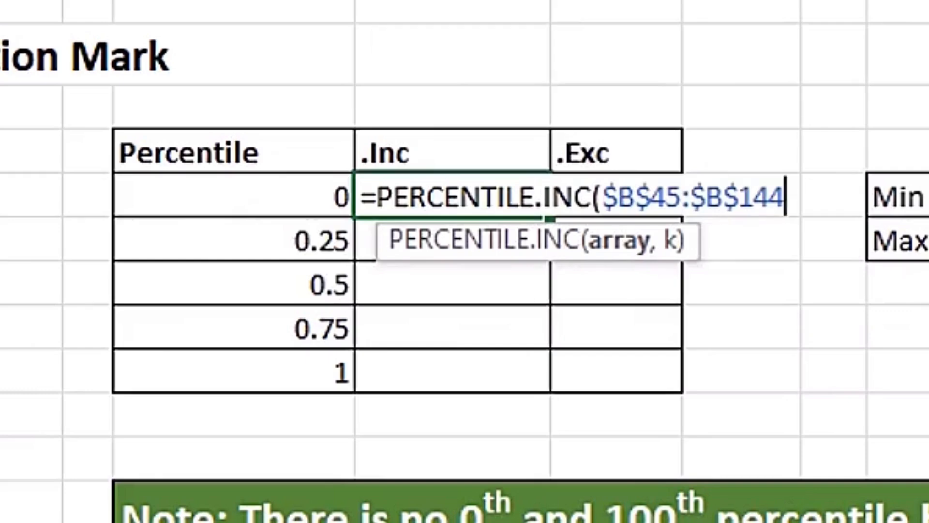
Use E45 as k and fill down to row 49, giving 25, 38, 62, 85 and 100
{"action": "type", "text": ","}
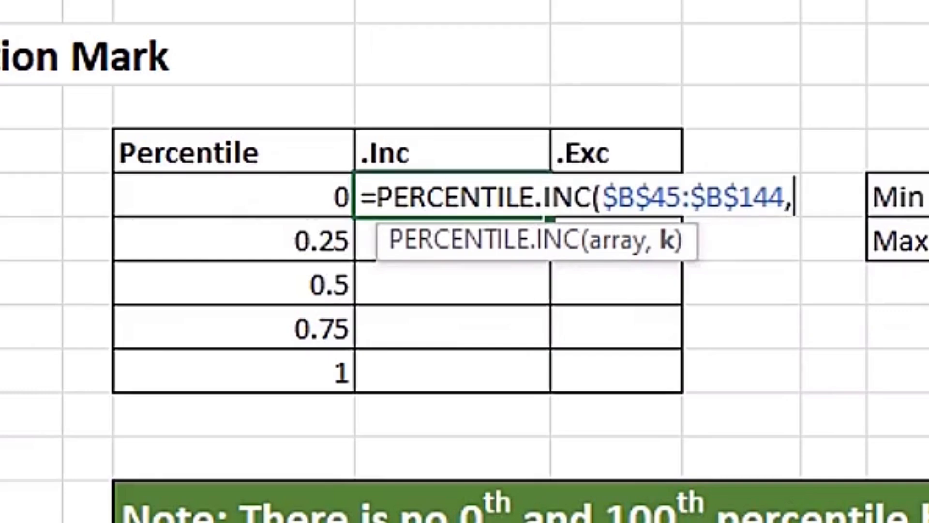
{"action": "left_click", "coordinate": [290, 202]}
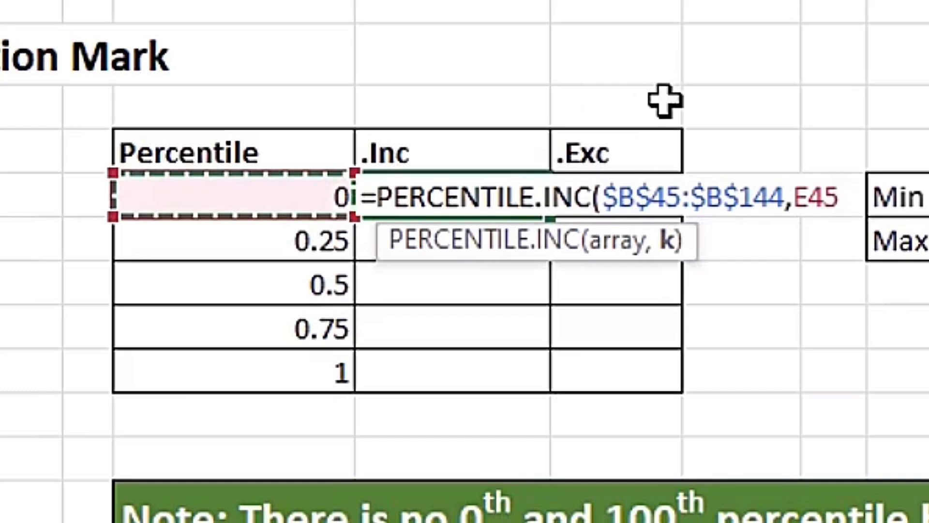
{"action": "type", "text": ")"}
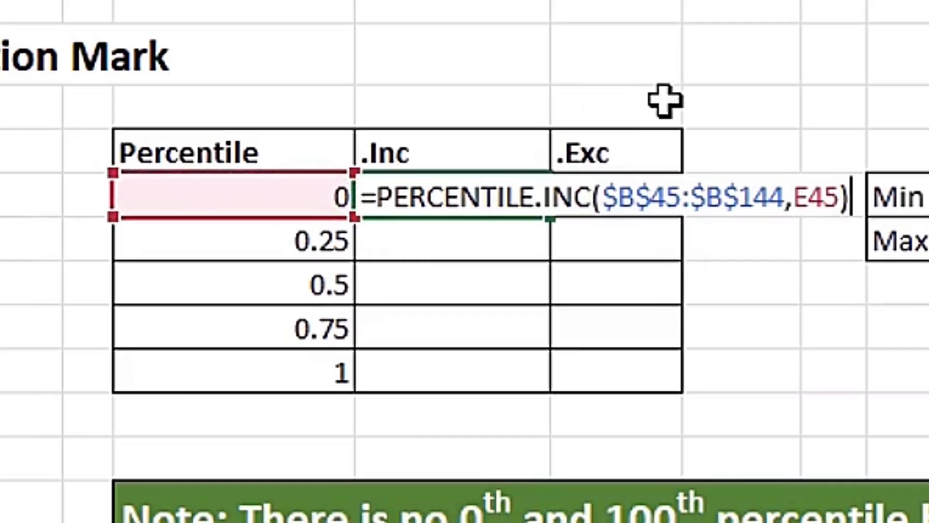
{"action": "key", "text": "ctrl+Return"}
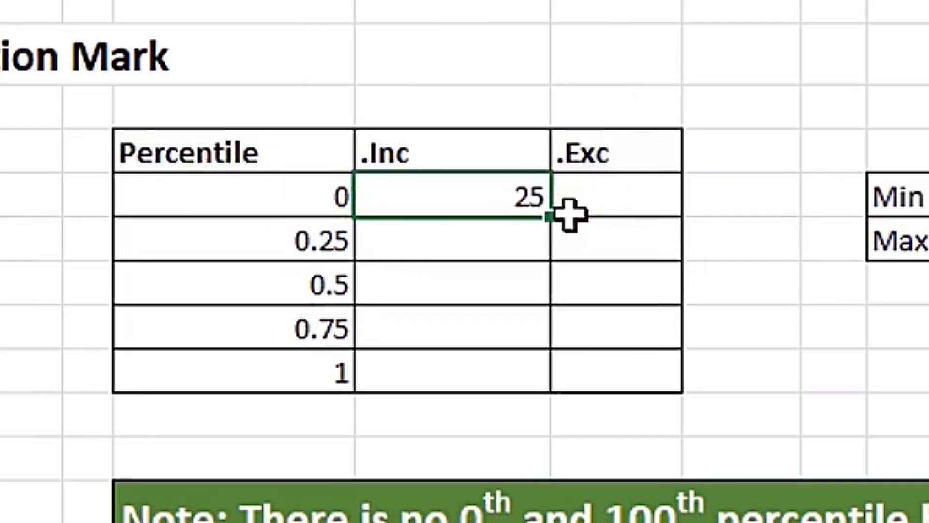
{"action": "left_click_drag", "start_coordinate": [548, 222], "coordinate": [533, 380]}
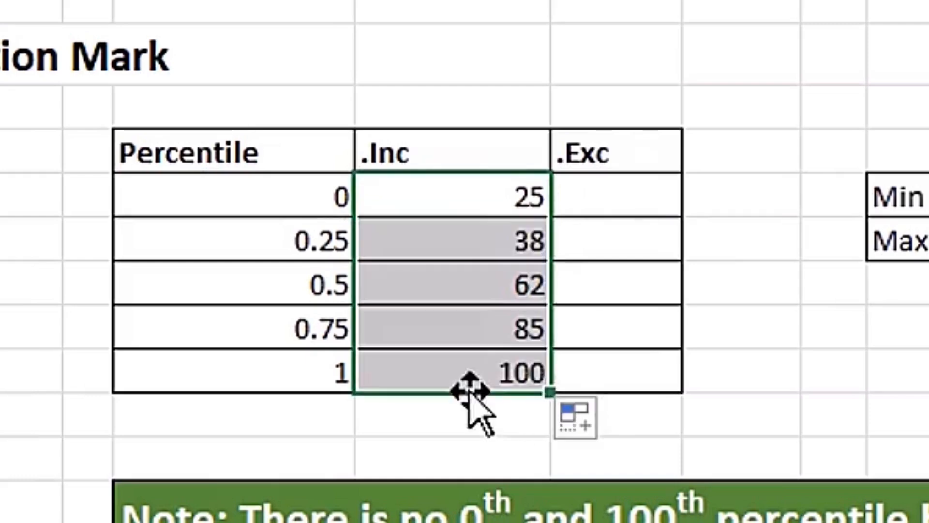
{"action": "key", "text": "Right"}
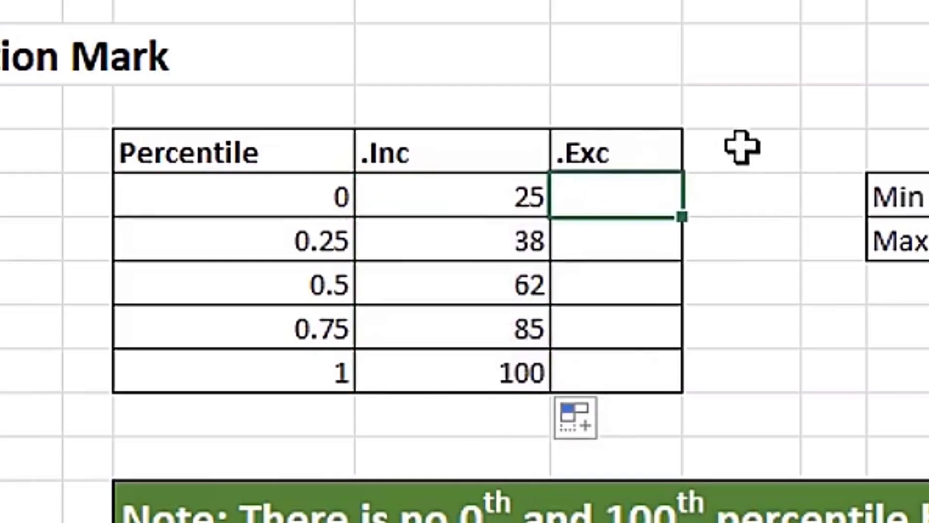
Enter =PERCENTILE.EXC($B$45:$B$144,E45) in G45 and fill down to row 49
{"action": "type", "text": "=perce"}
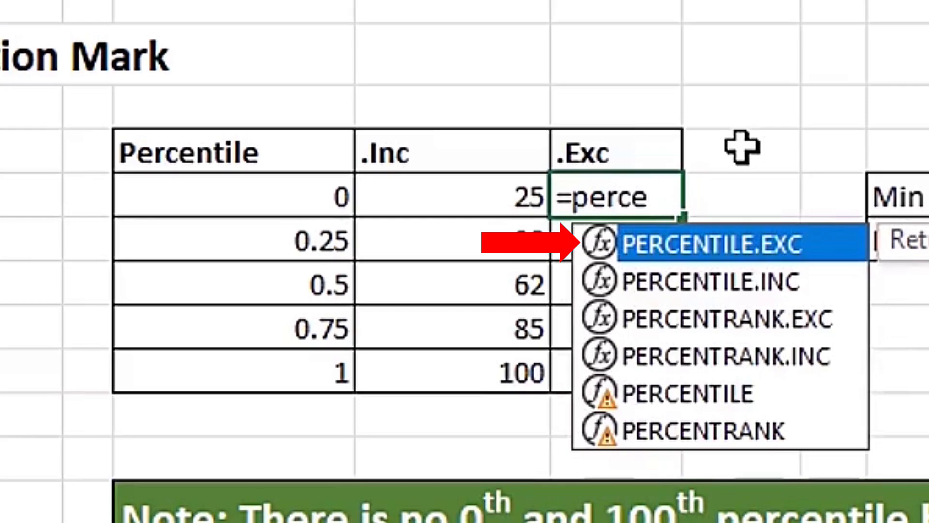
{"action": "key", "text": "Tab"}
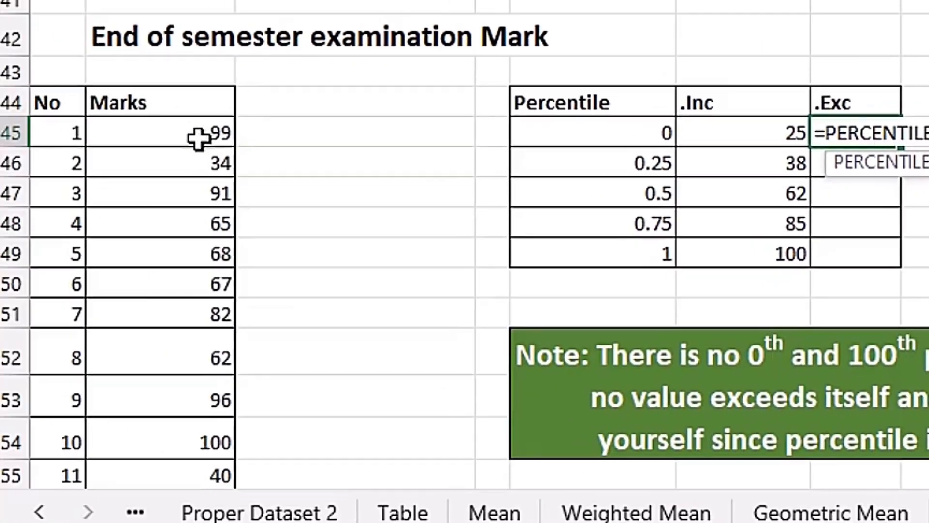
{"action": "left_click", "coordinate": [197, 137]}
{"action": "key", "text": "ctrl+shift+Down"}
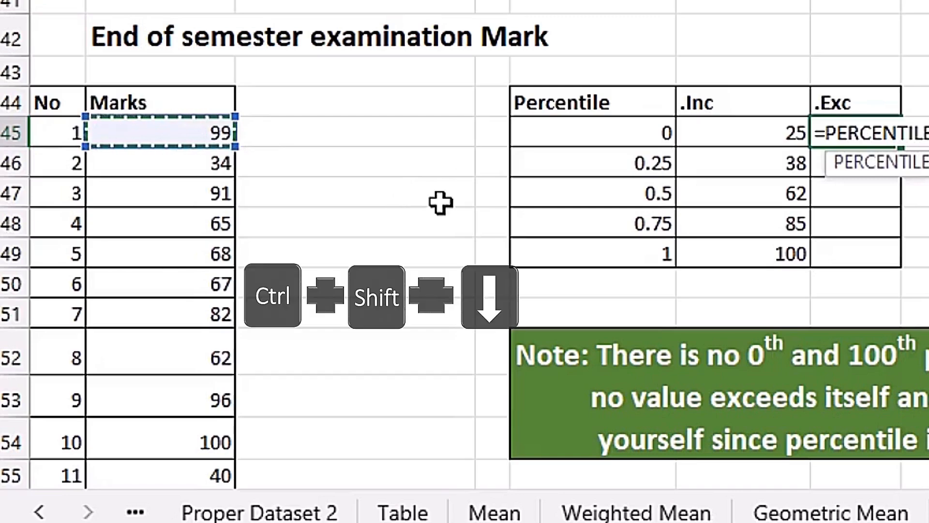
{"action": "key", "text": "F4"}
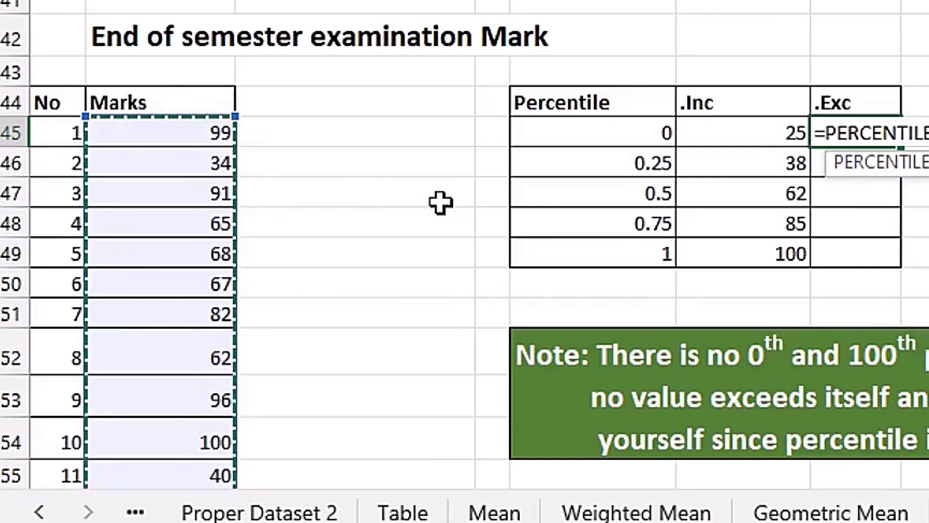
{"action": "type", "text": ","}
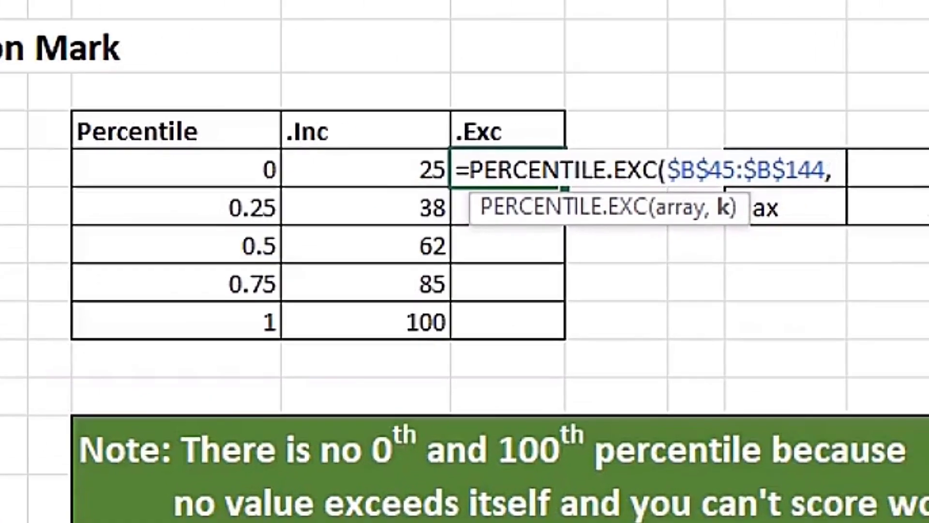
{"action": "left_click", "coordinate": [193, 167]}
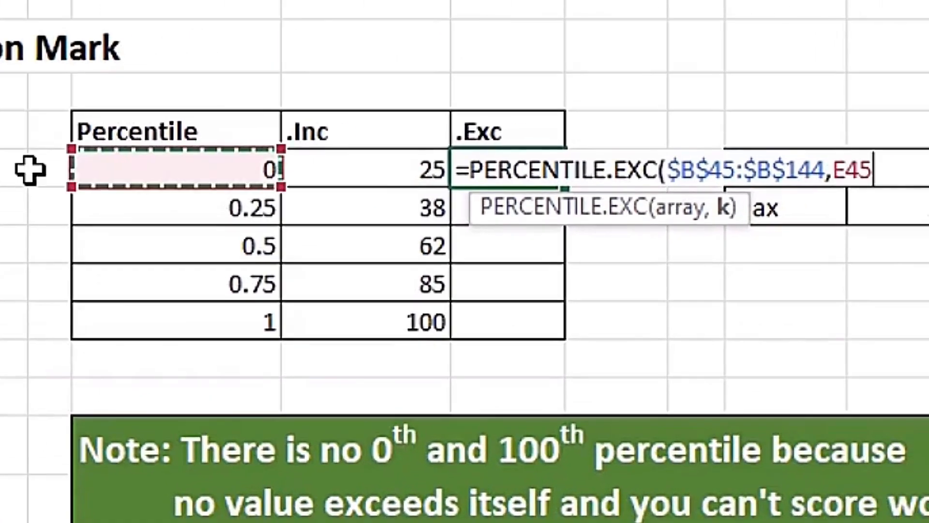
{"action": "type", "text": ")"}
{"action": "key", "text": "ctrl+Return"}
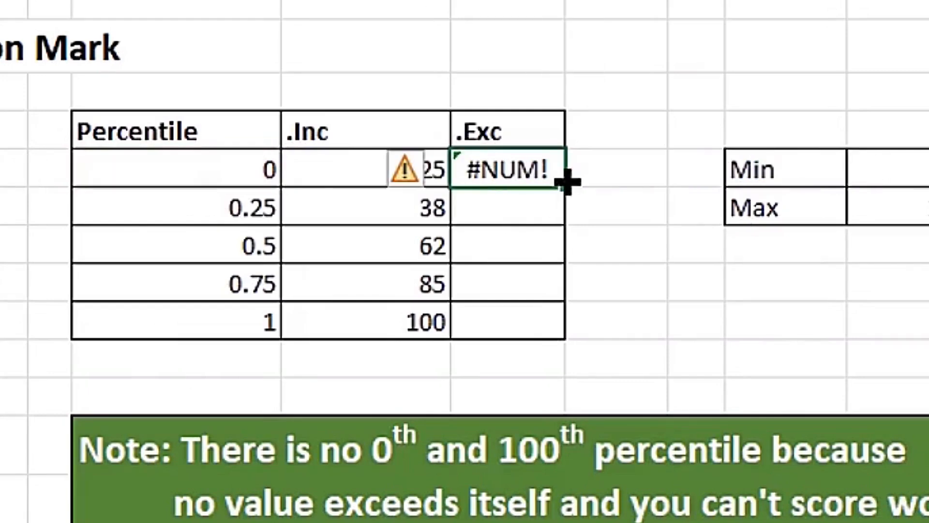
{"action": "left_click_drag", "start_coordinate": [556, 181], "coordinate": [576, 321]}
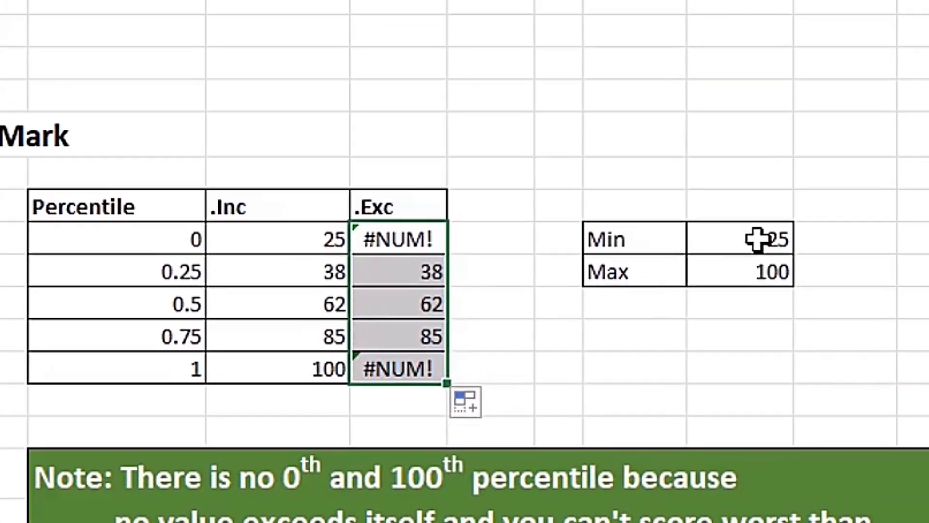
Inspect the Min and Max check formulas, confirming Max shows 100
{"action": "double_click", "coordinate": [757, 239]}
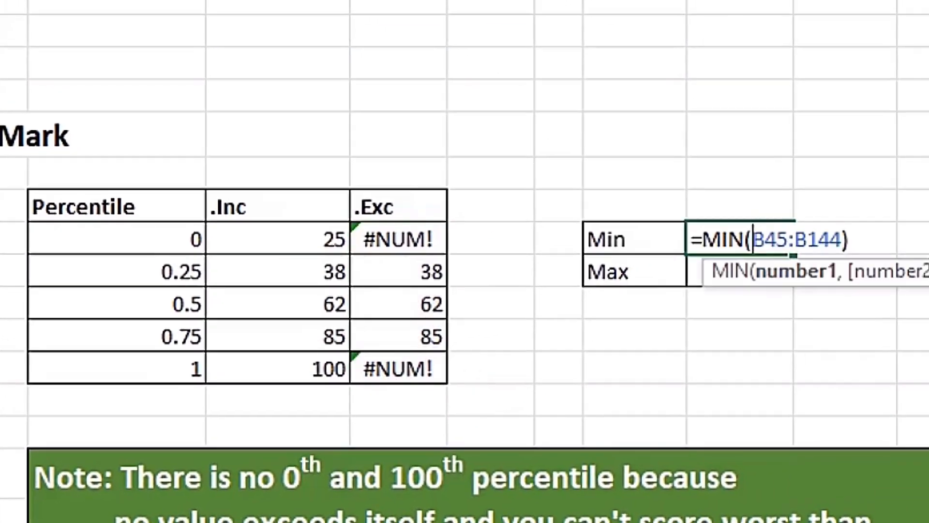
{"action": "key", "text": "Escape"}
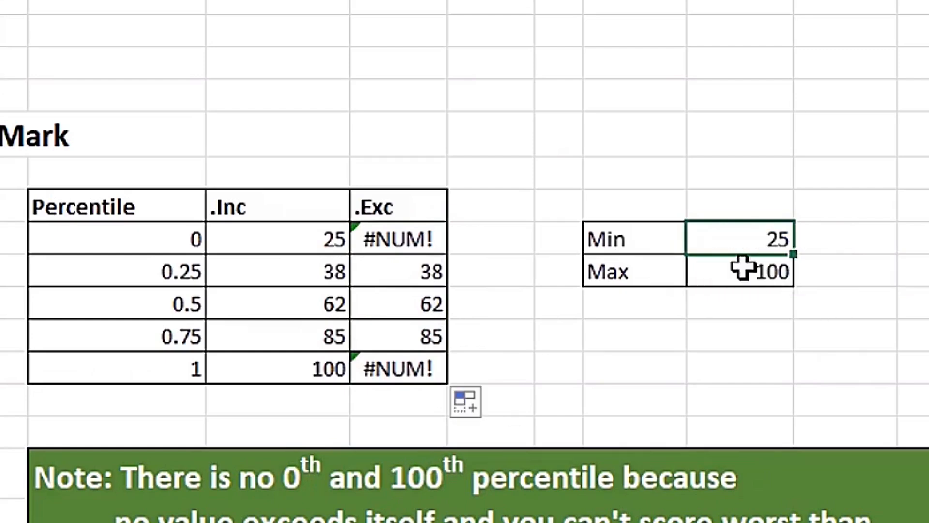
{"action": "double_click", "coordinate": [750, 270]}
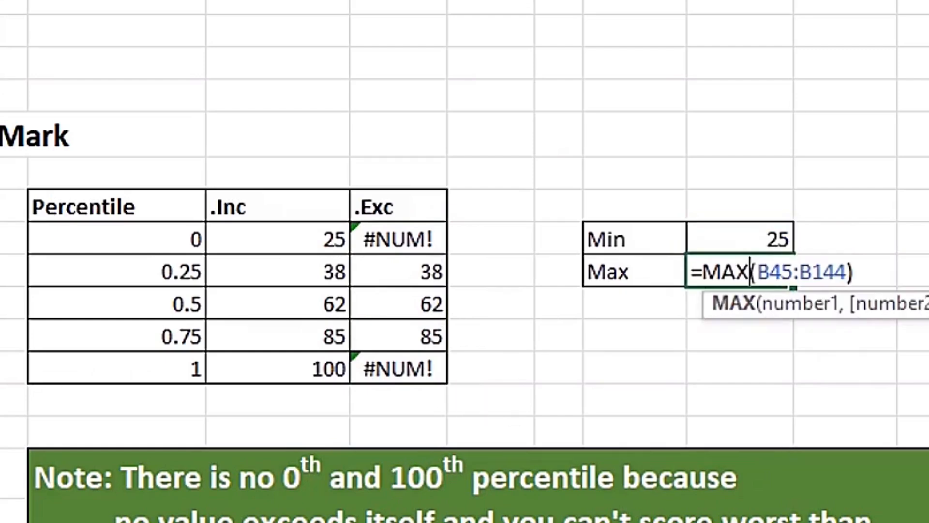
{"action": "key", "text": "Escape"}
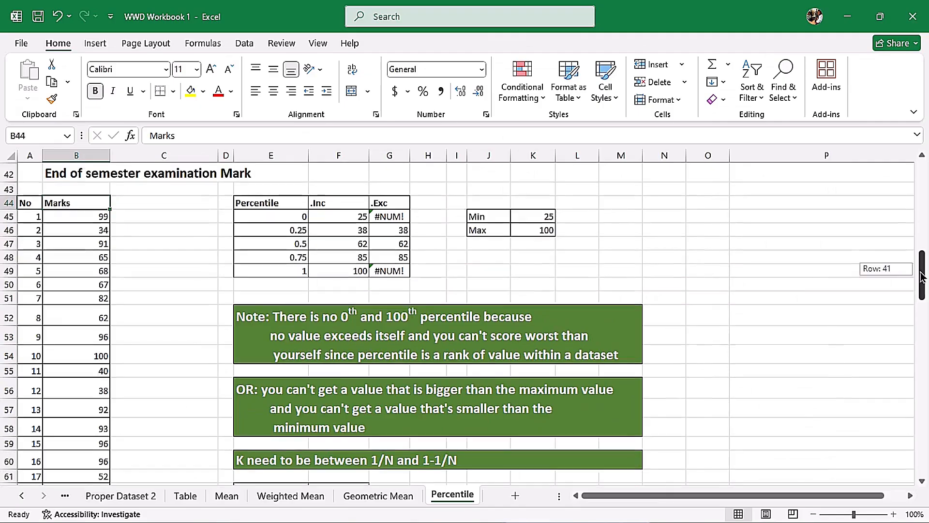
{"action": "left_click_drag", "start_coordinate": [919, 265], "coordinate": [923, 288]}
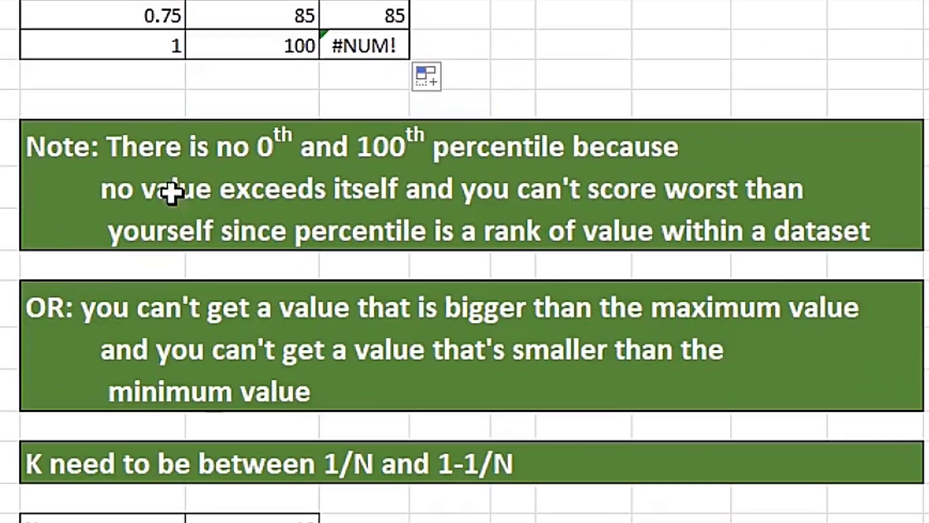